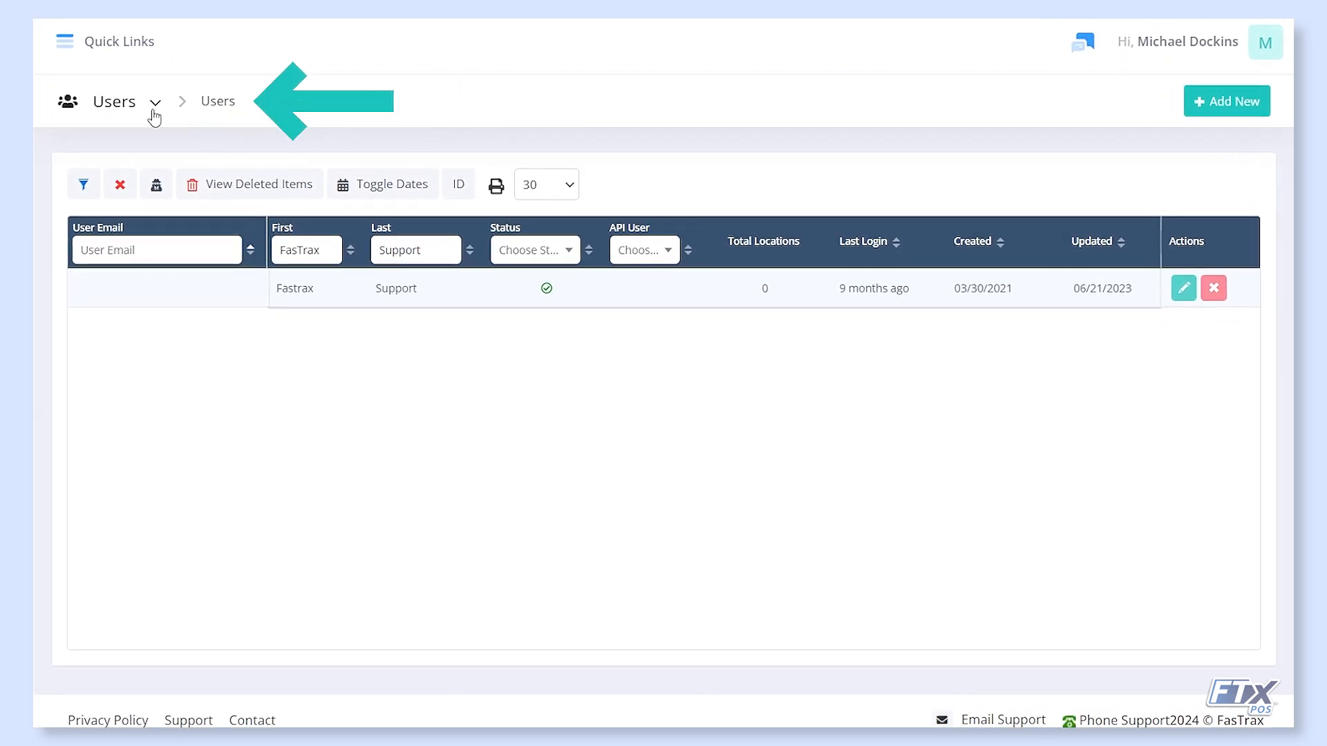
Start a new user role and grant it custom POS permissions for Reports, BuyDown and Discount
left_click(154, 111)
left_click(161, 189)
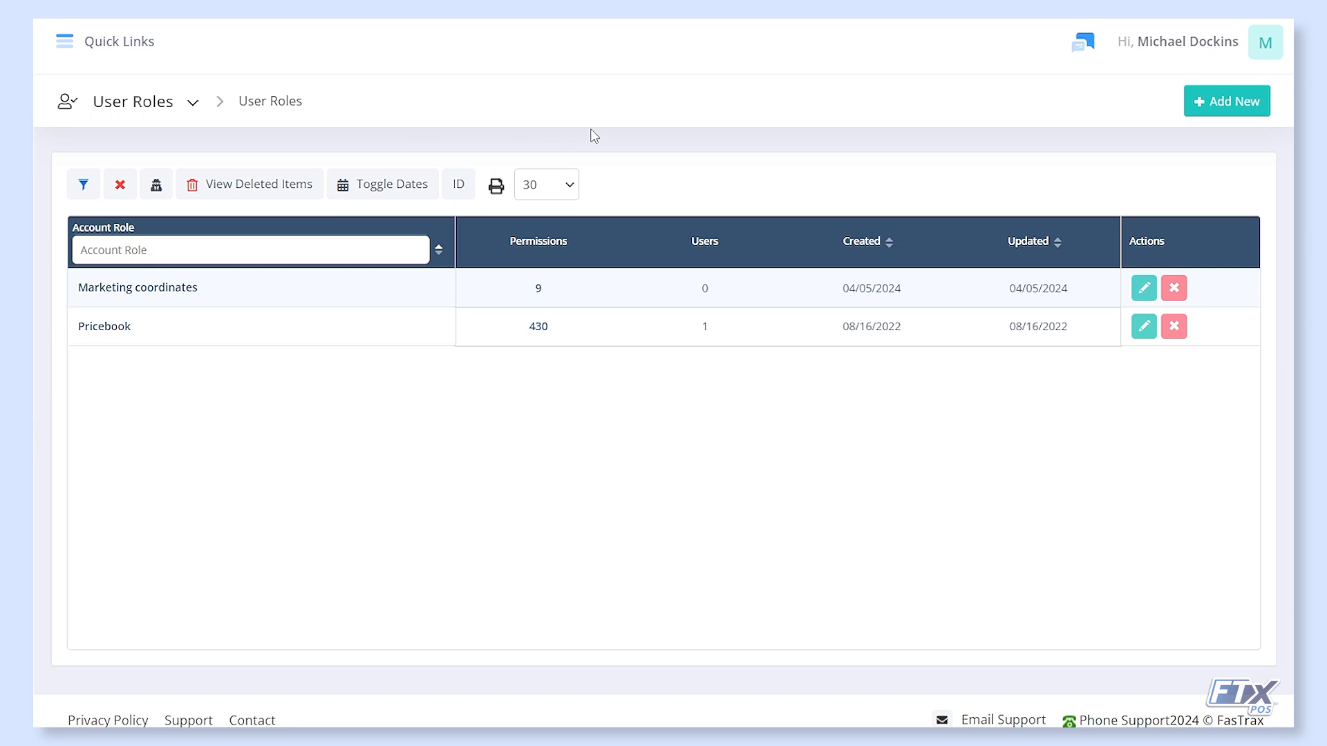
left_click(1234, 112)
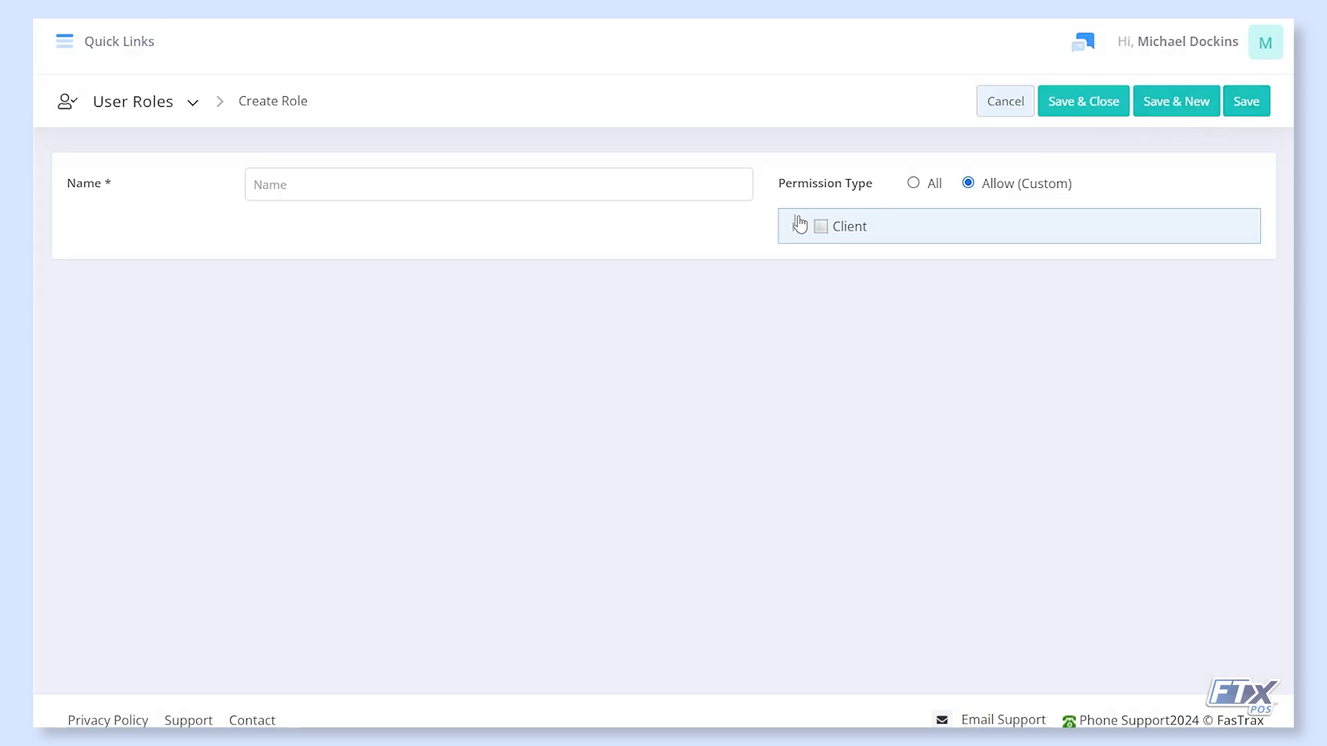
left_click(819, 229)
left_click(795, 226)
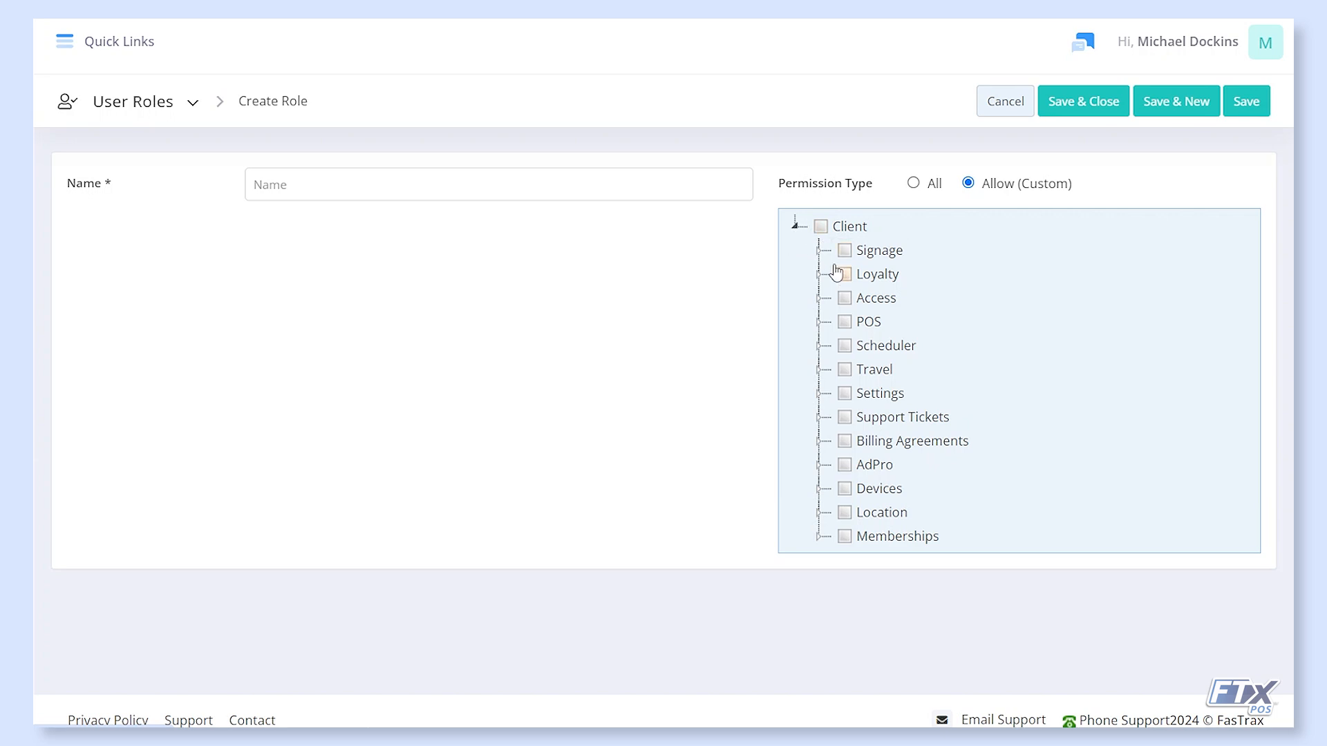
left_click(819, 323)
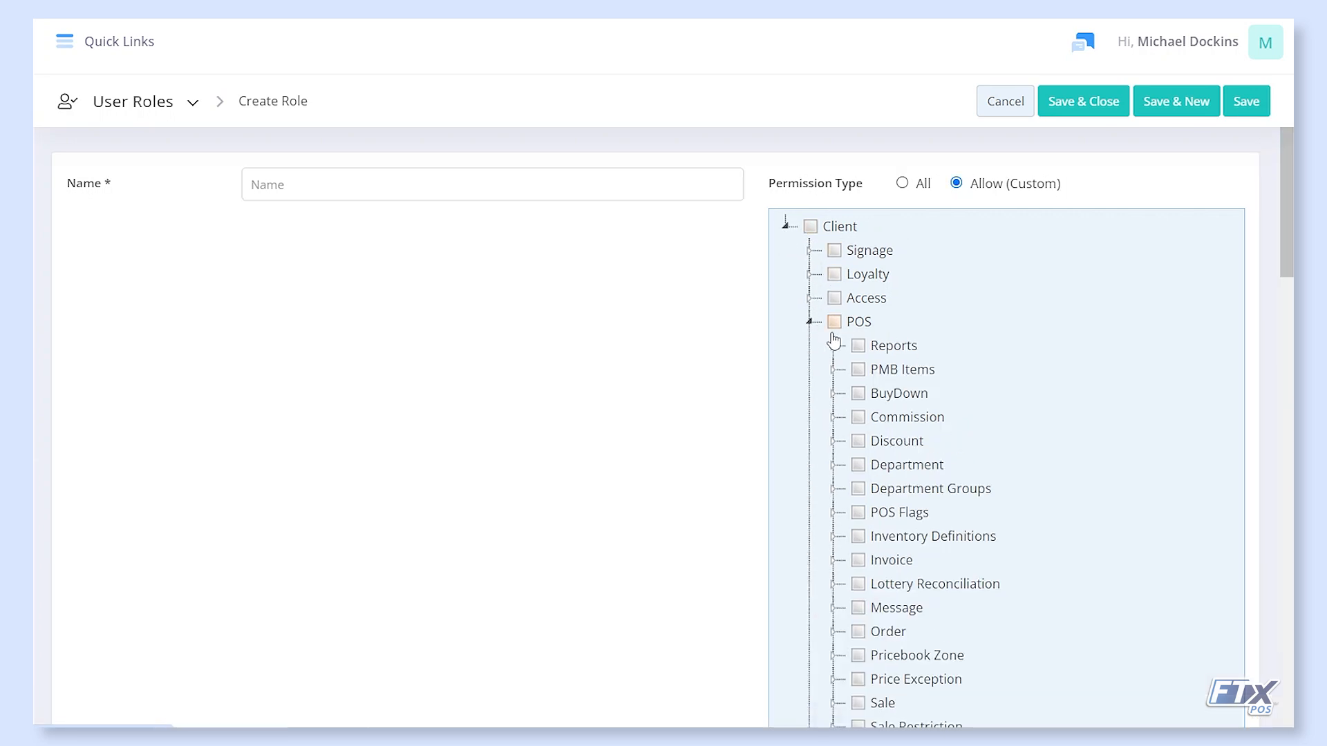
left_click(861, 351)
left_click(860, 401)
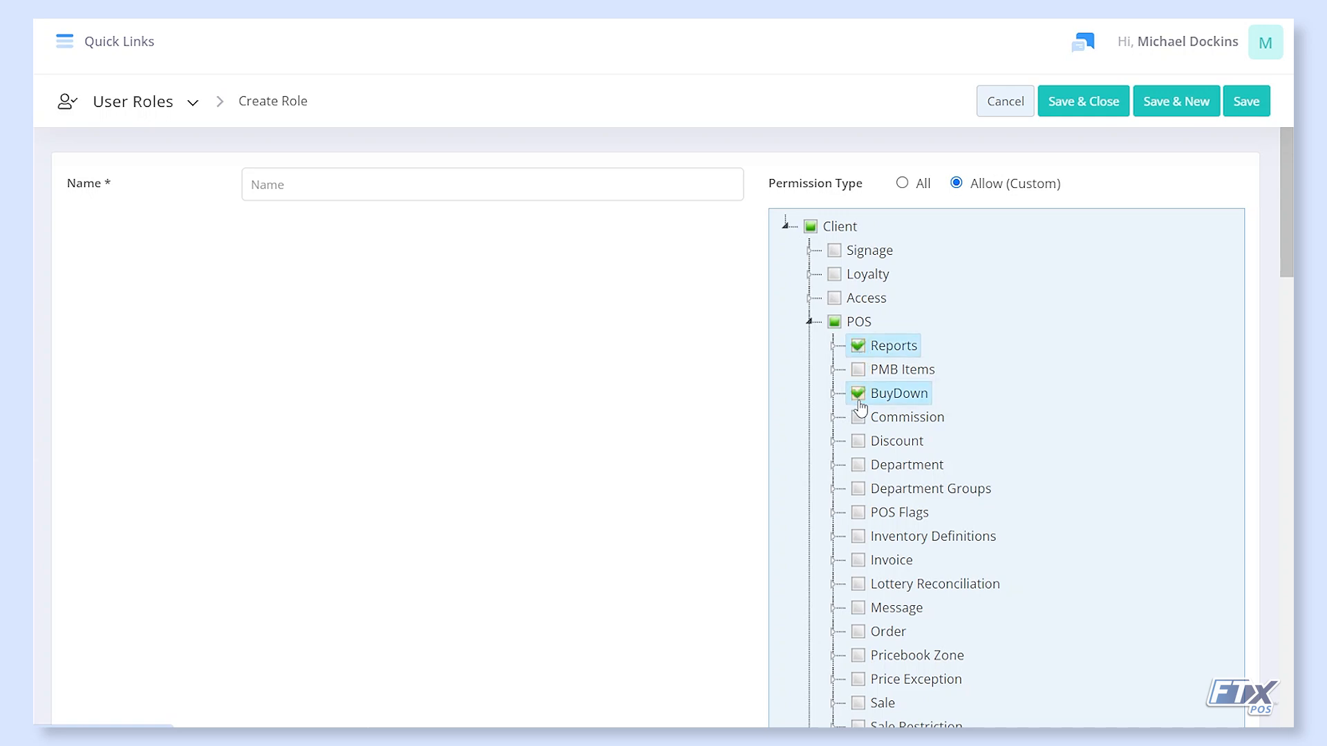
left_click(861, 447)
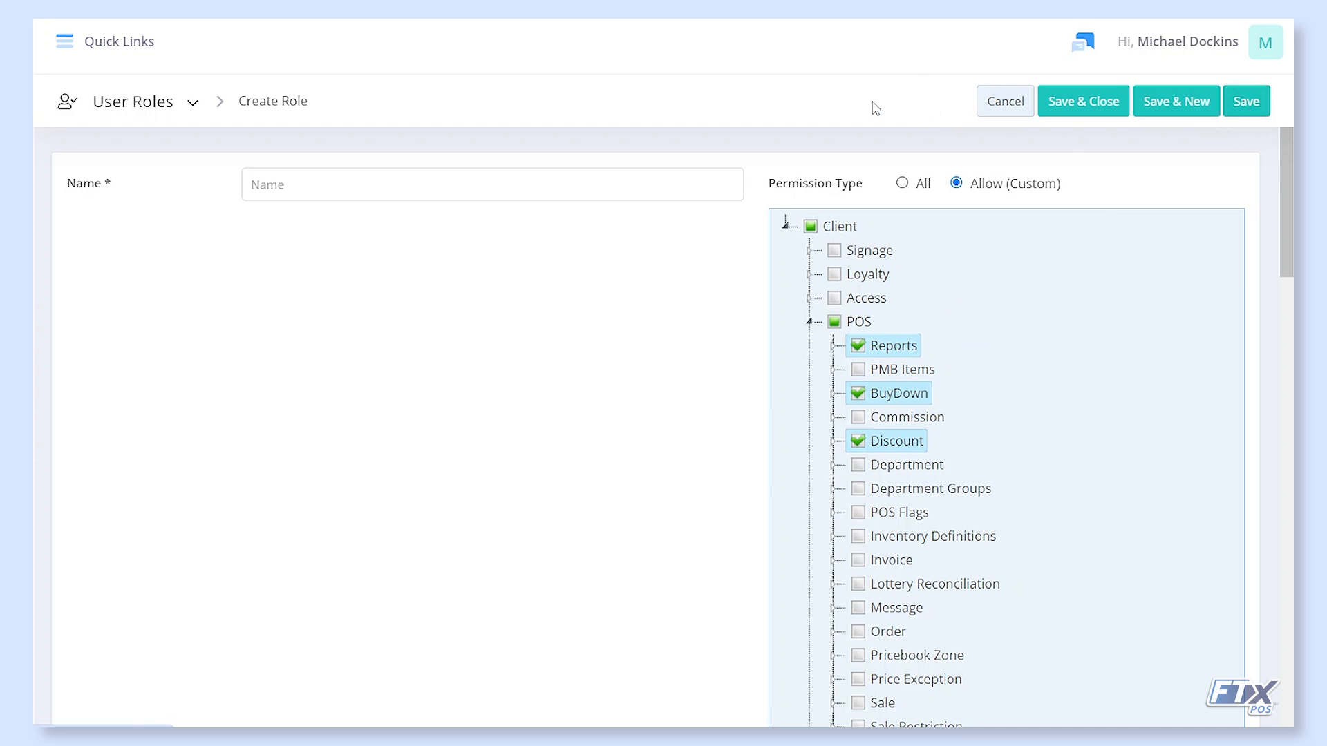
Start a new user account and assign it the Pricebook user role
left_click(148, 108)
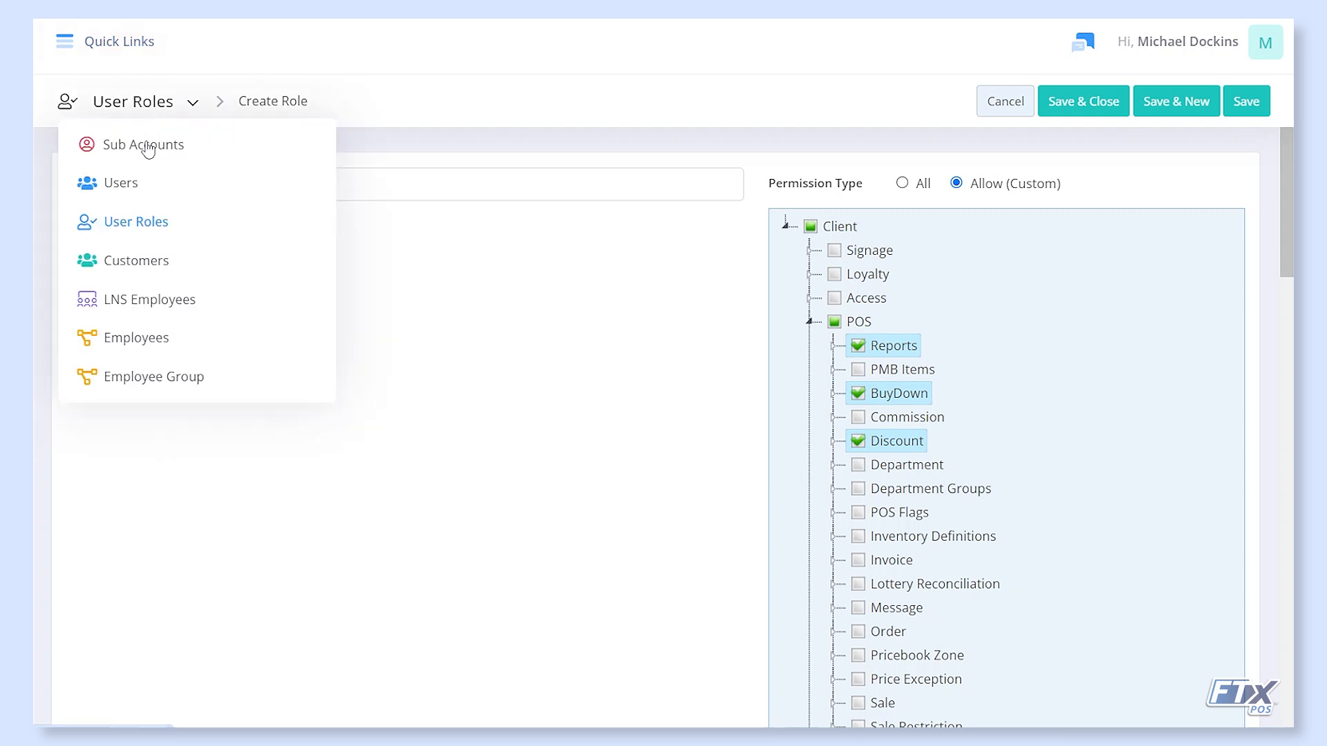
left_click(144, 192)
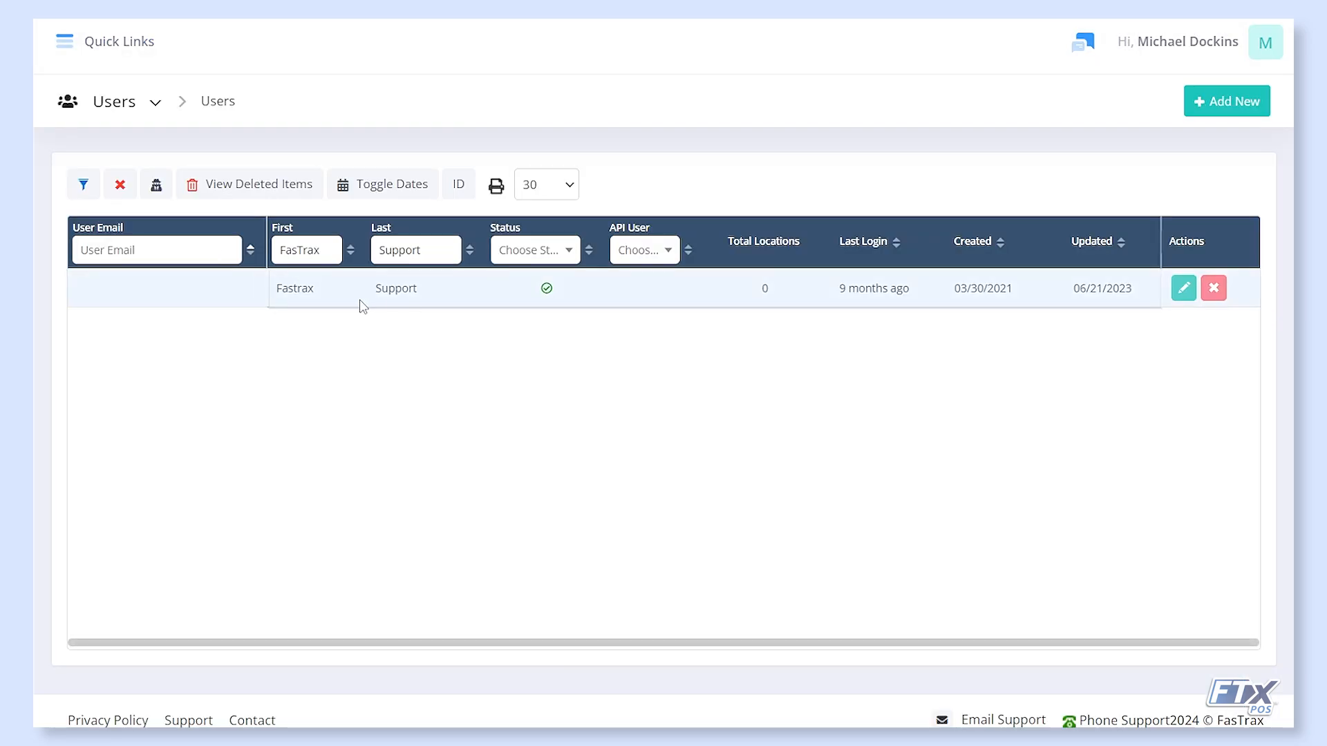
left_click(1244, 112)
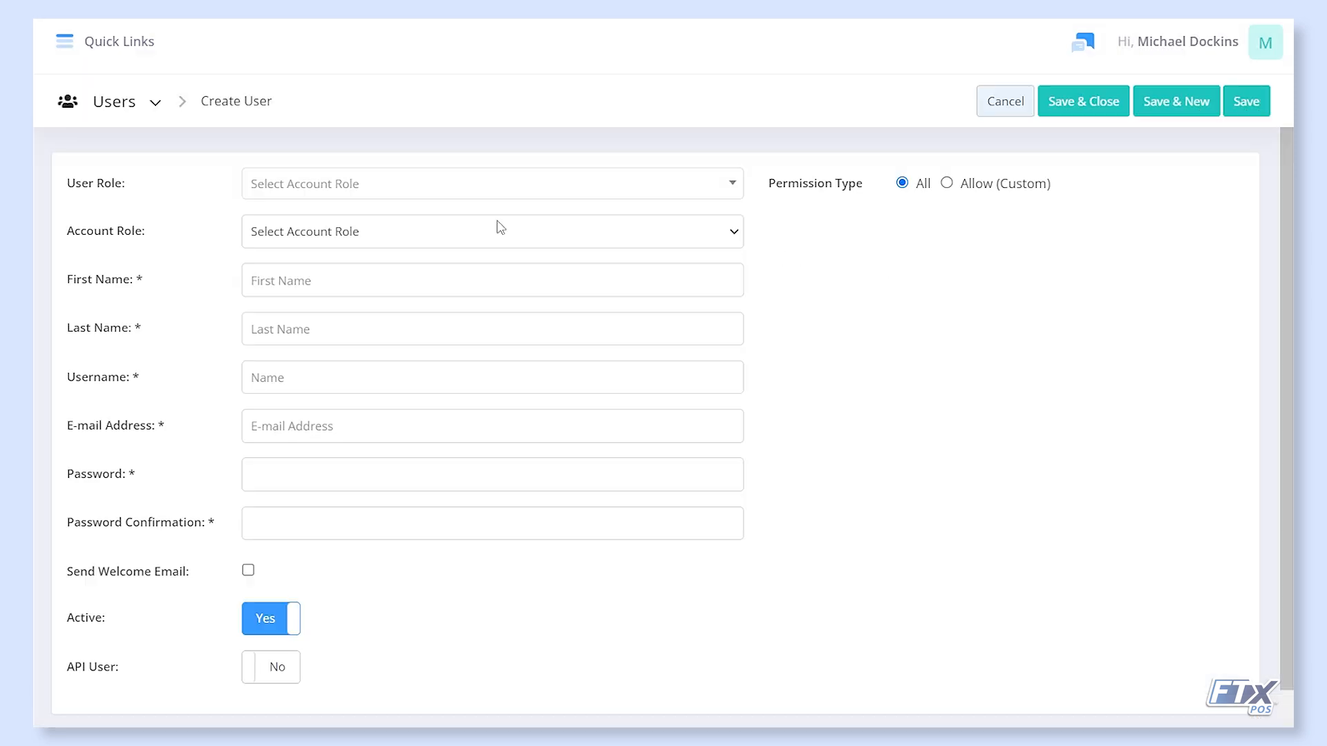
left_click(348, 183)
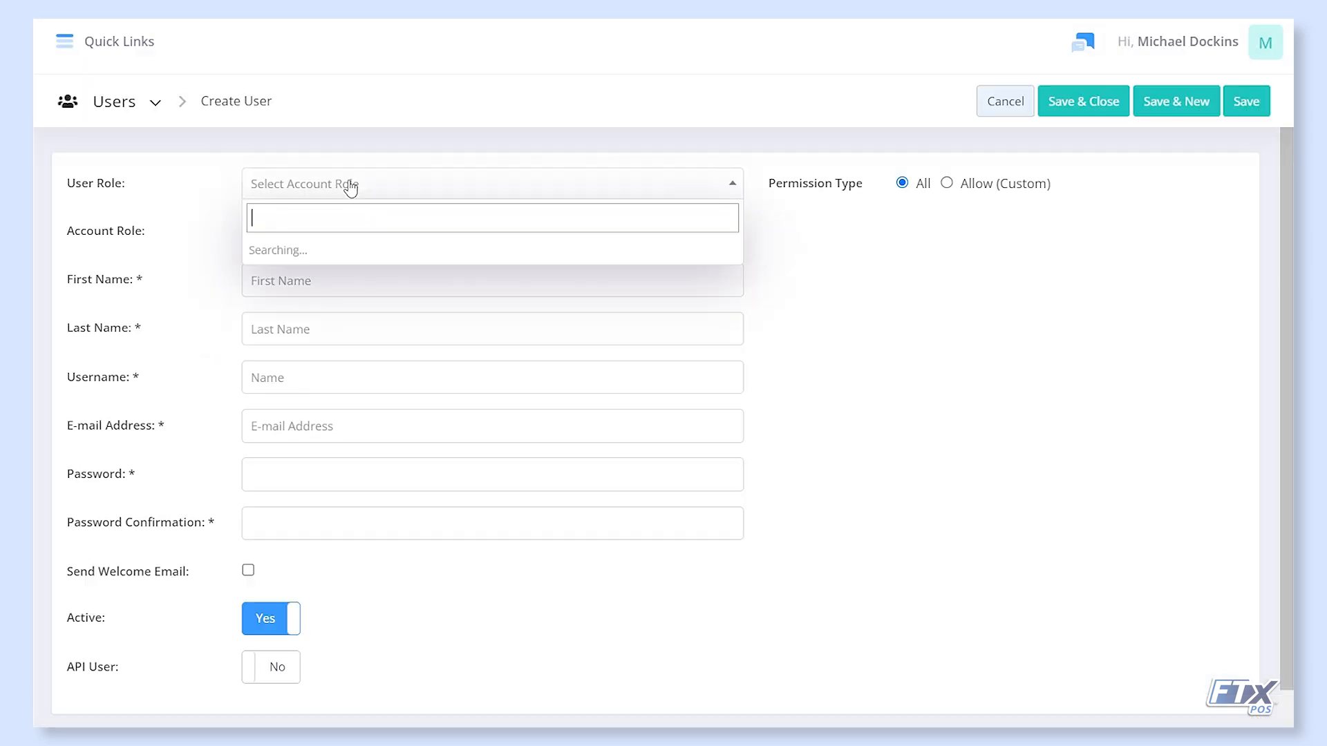
left_click(321, 283)
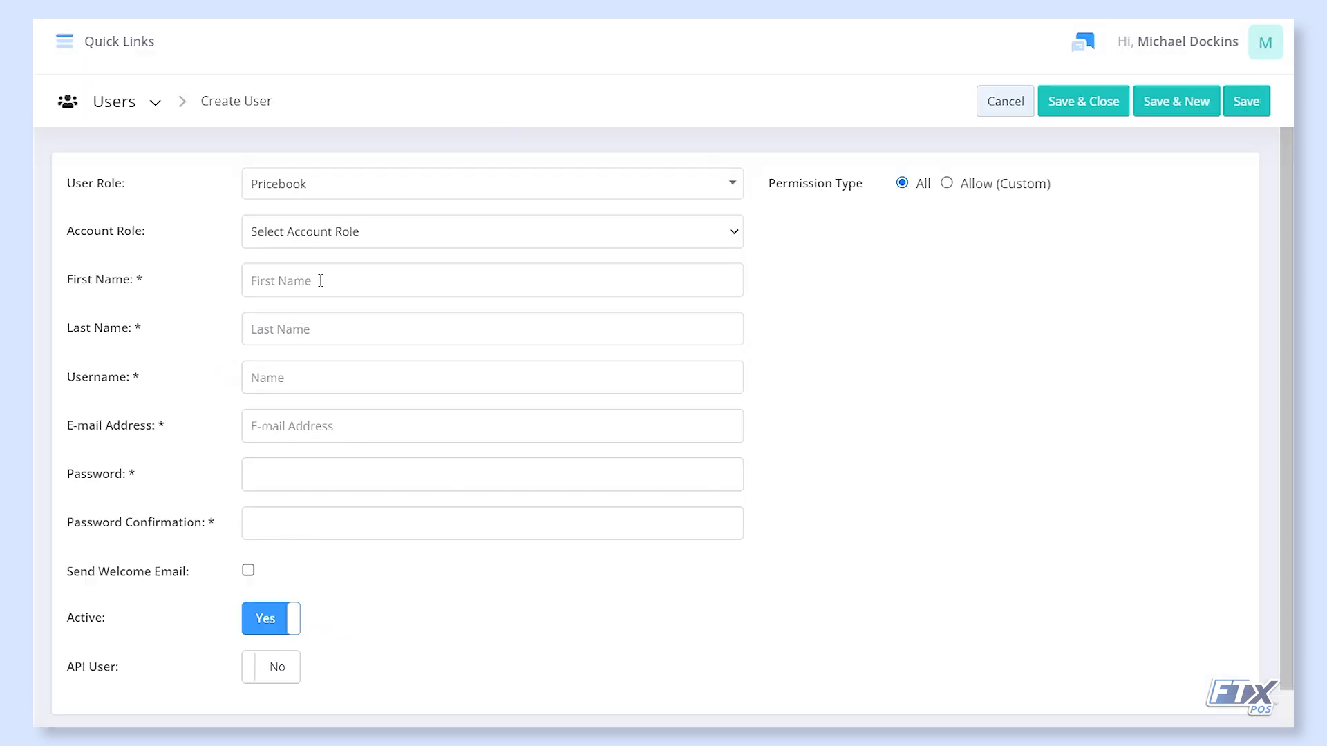
Start a new employee record and look through its details and contact fields
left_click(152, 113)
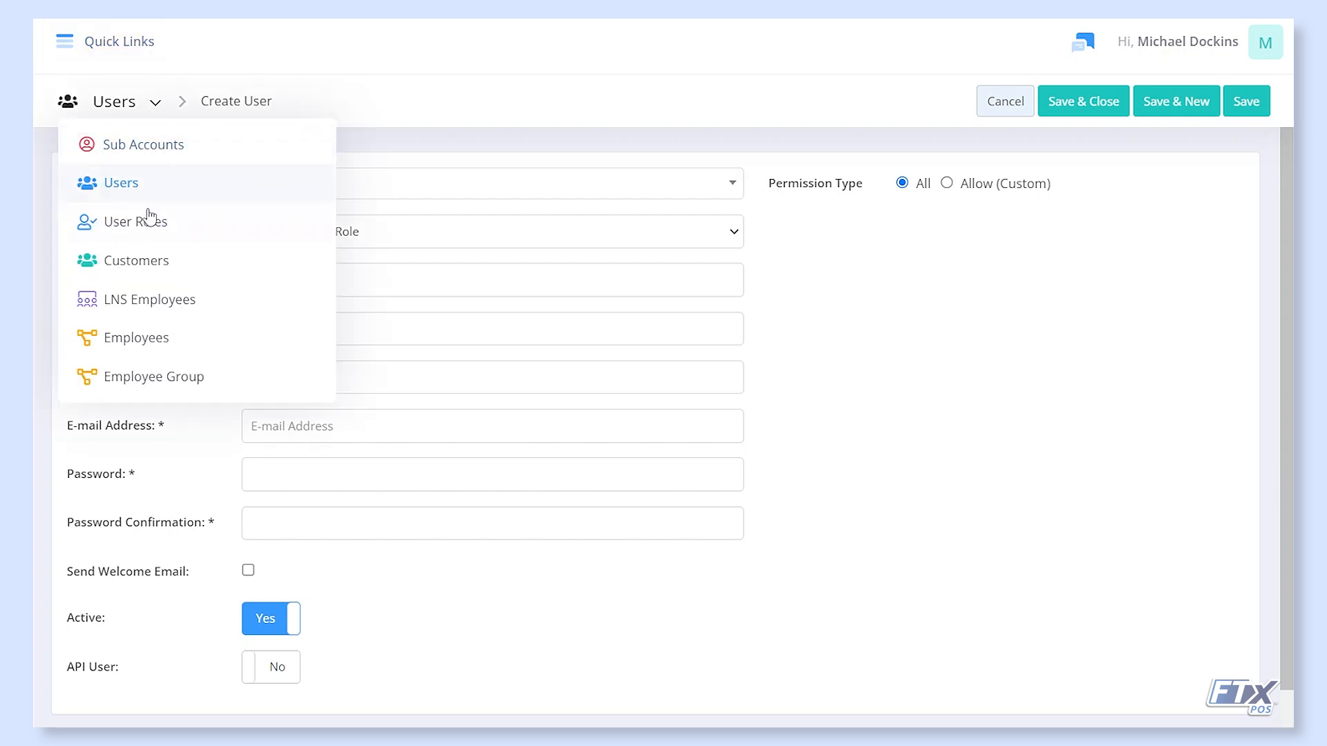
left_click(156, 345)
left_click(613, 520)
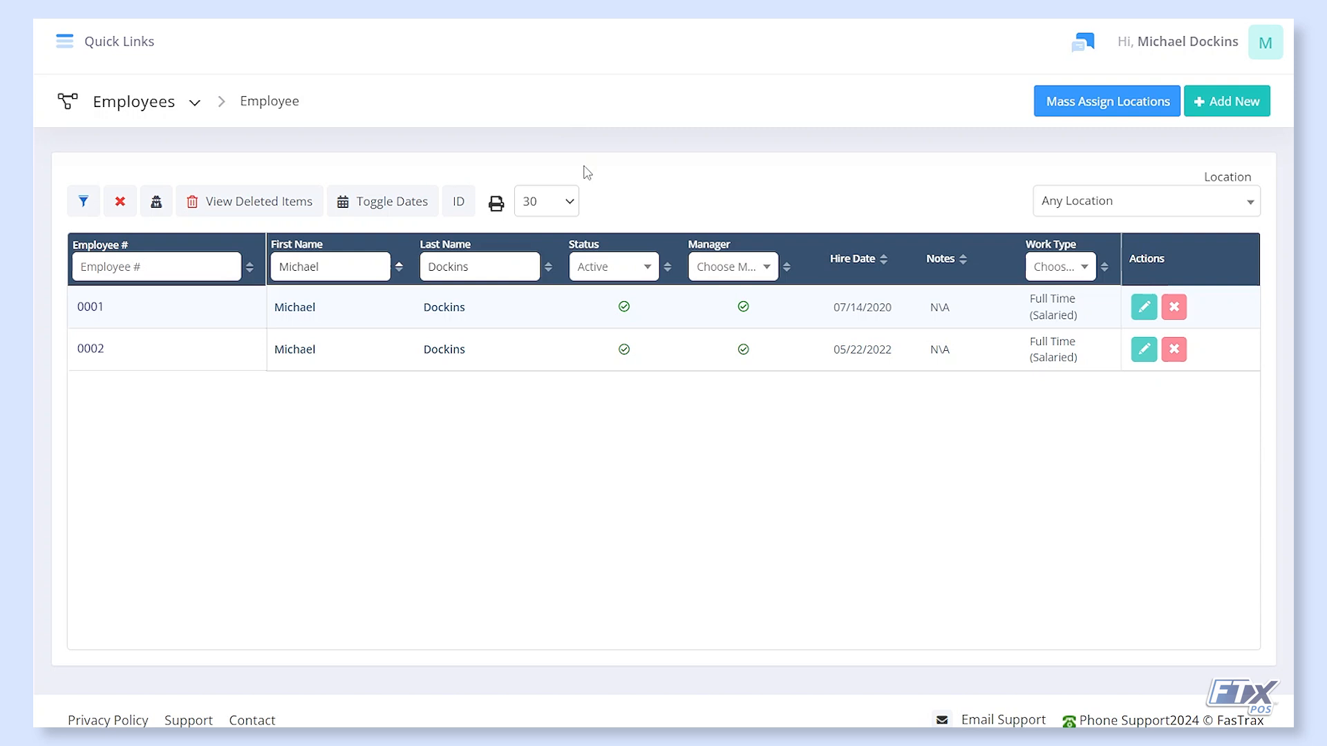
left_click(1208, 105)
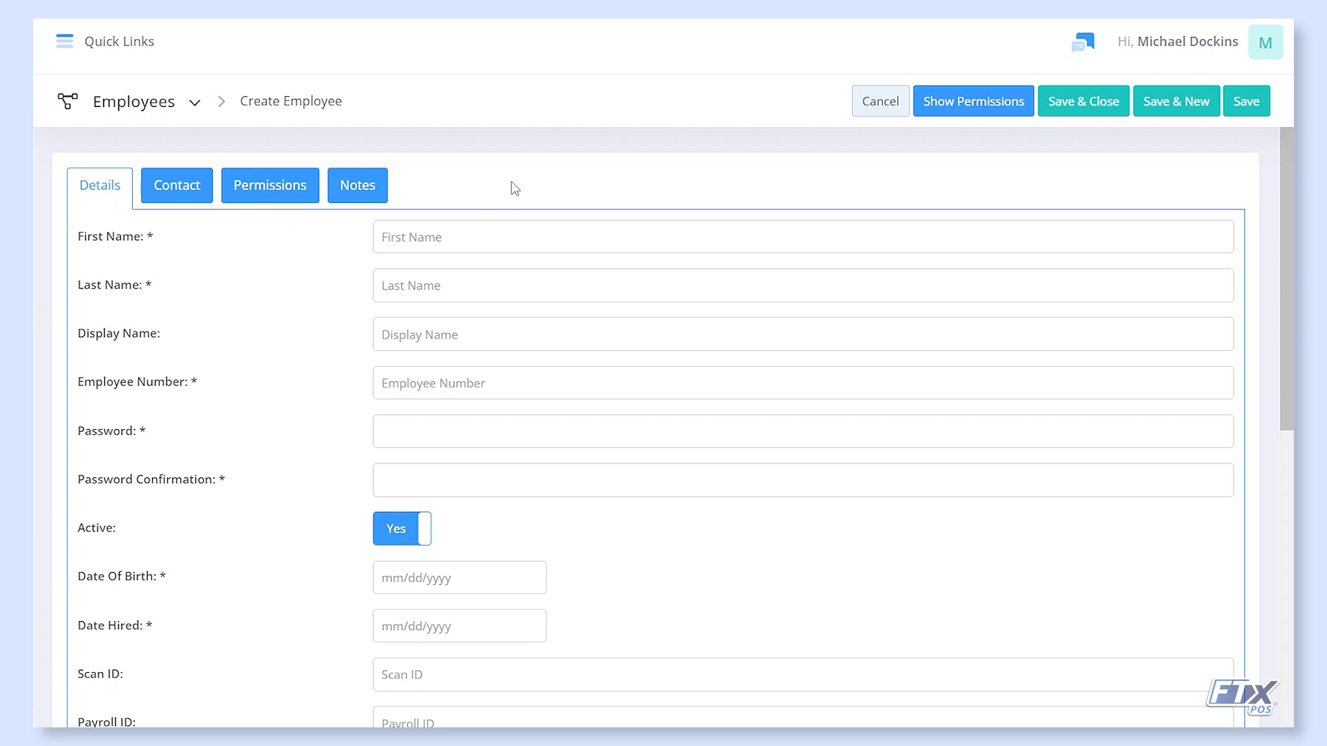
scroll(515, 189, "down", 8)
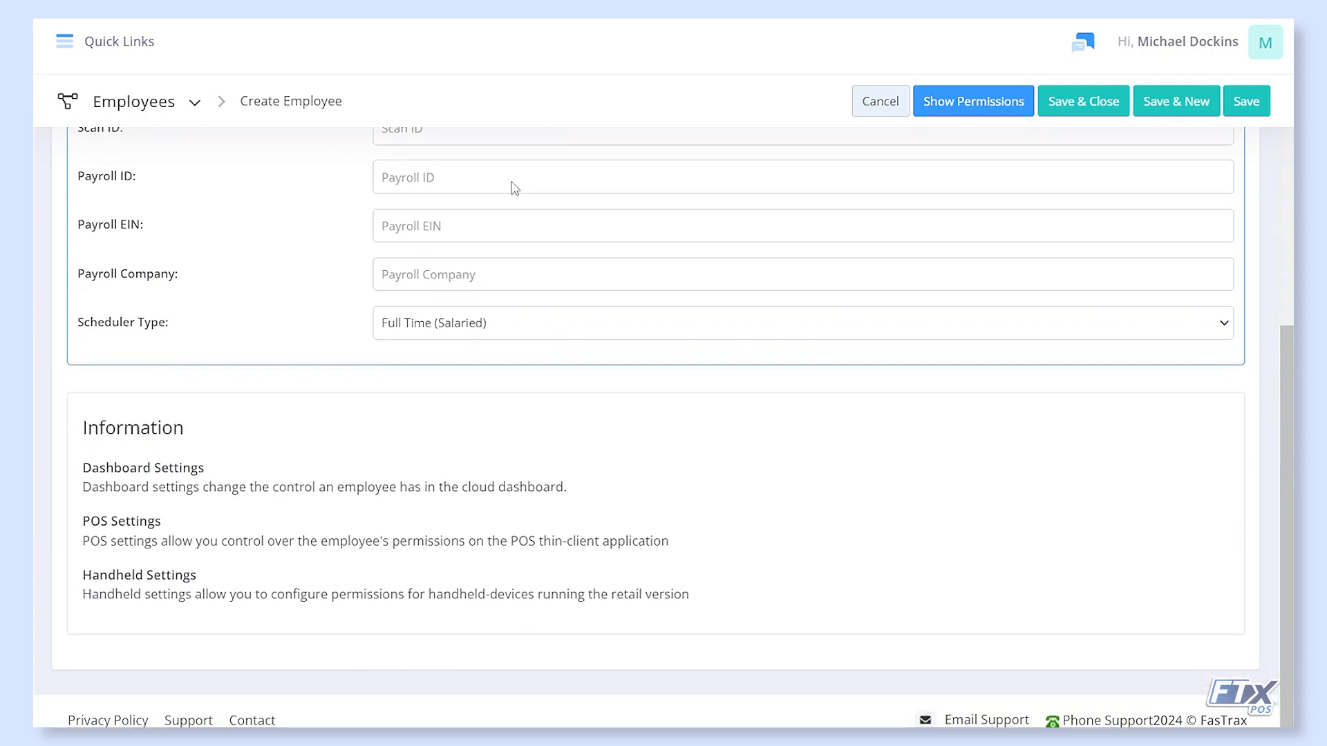
scroll(515, 188, "up", 4)
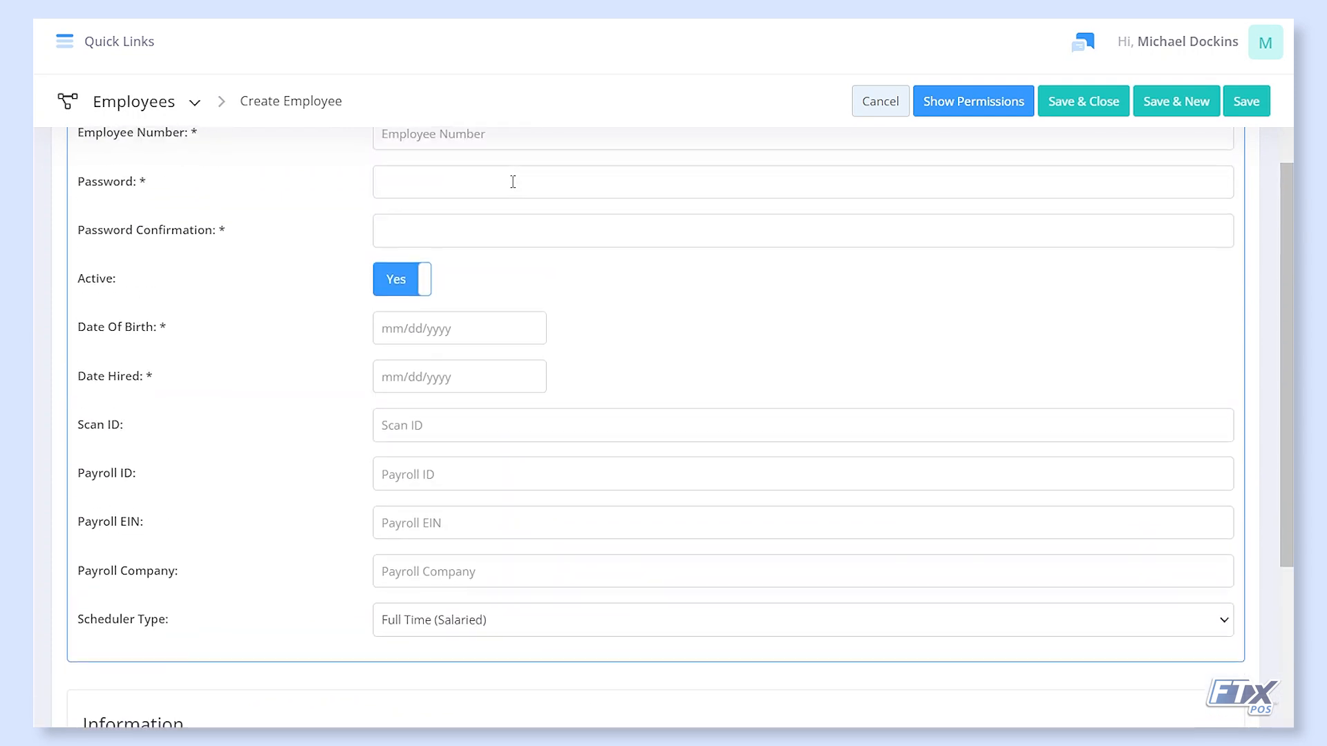
scroll(513, 182, "up", 3)
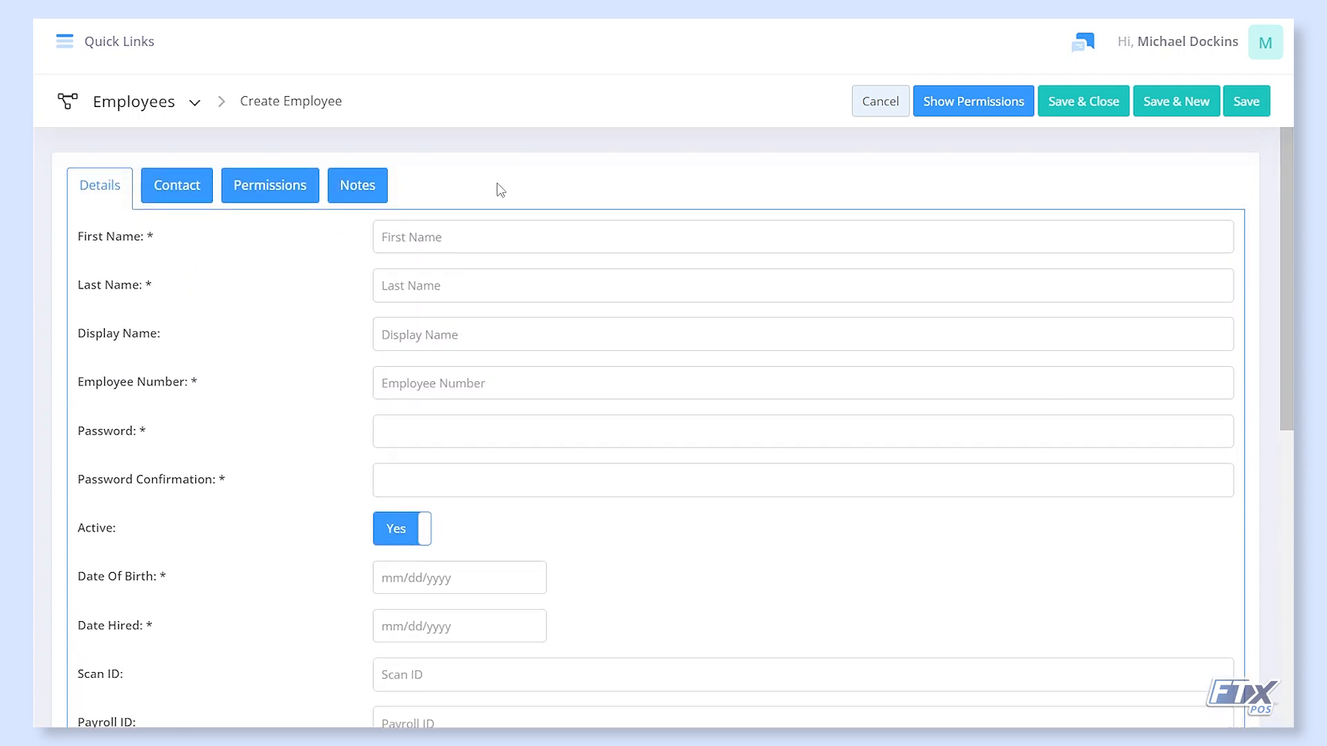
left_click(201, 197)
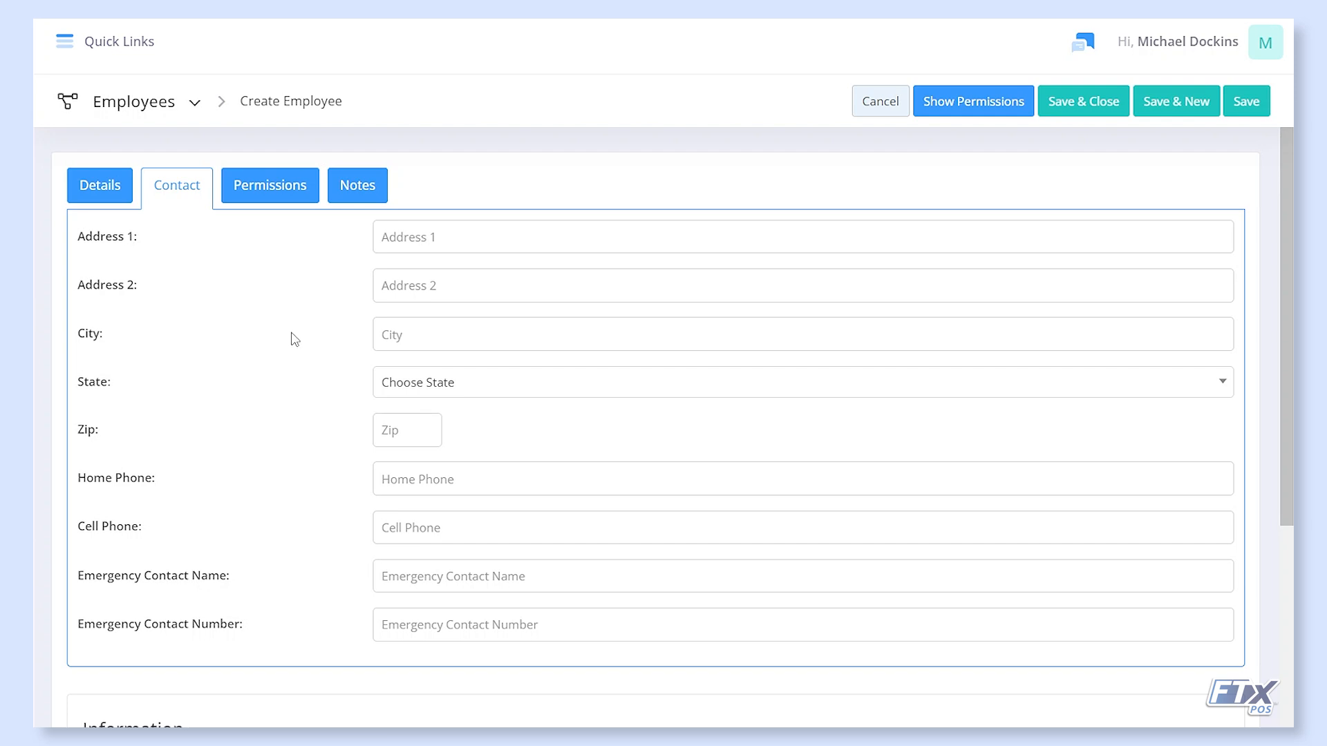
Set the new employee's permission group to Manager
left_click(292, 202)
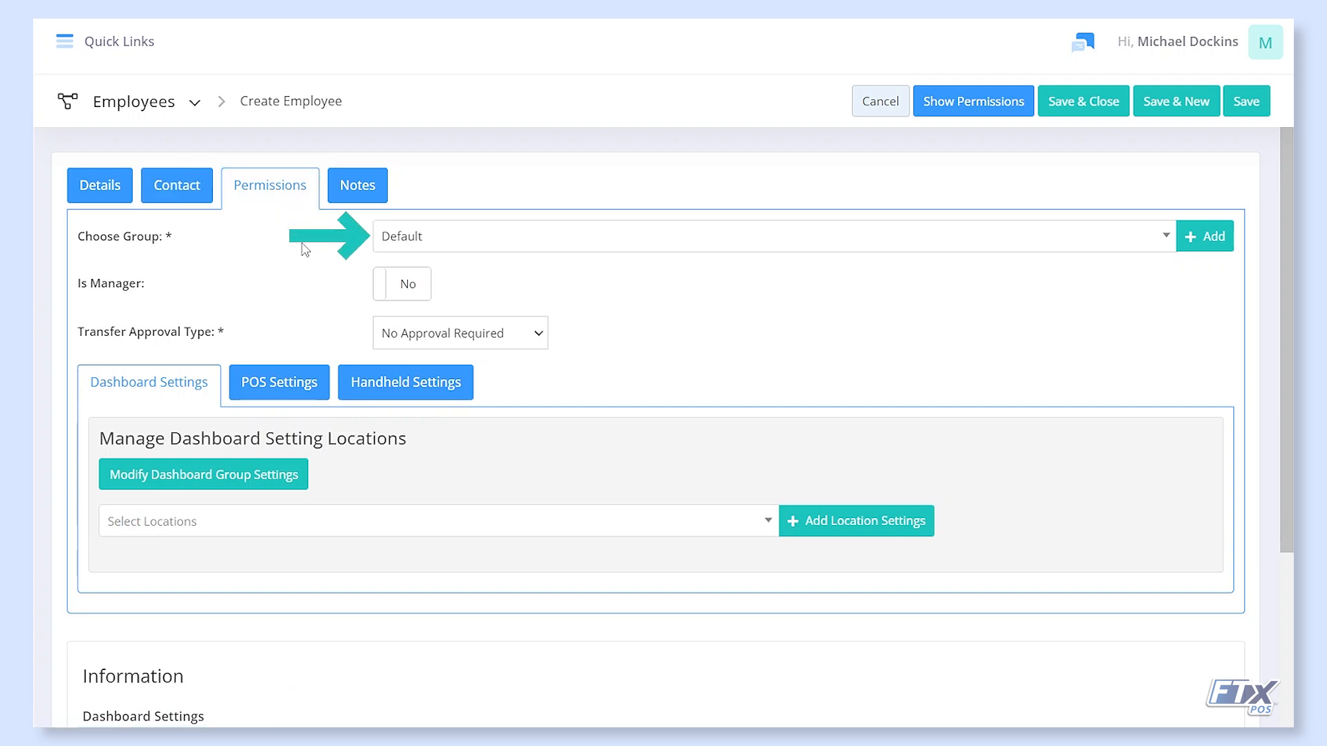
left_click(398, 238)
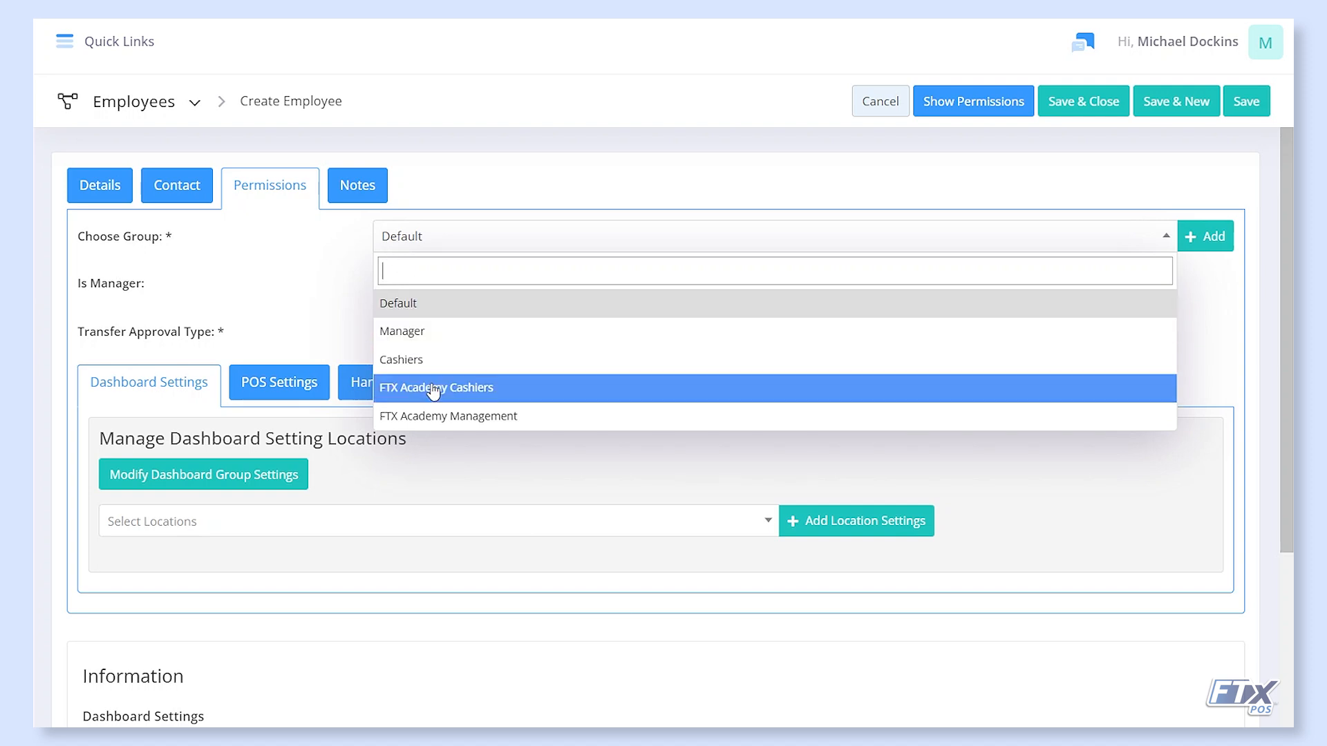
left_click(289, 280)
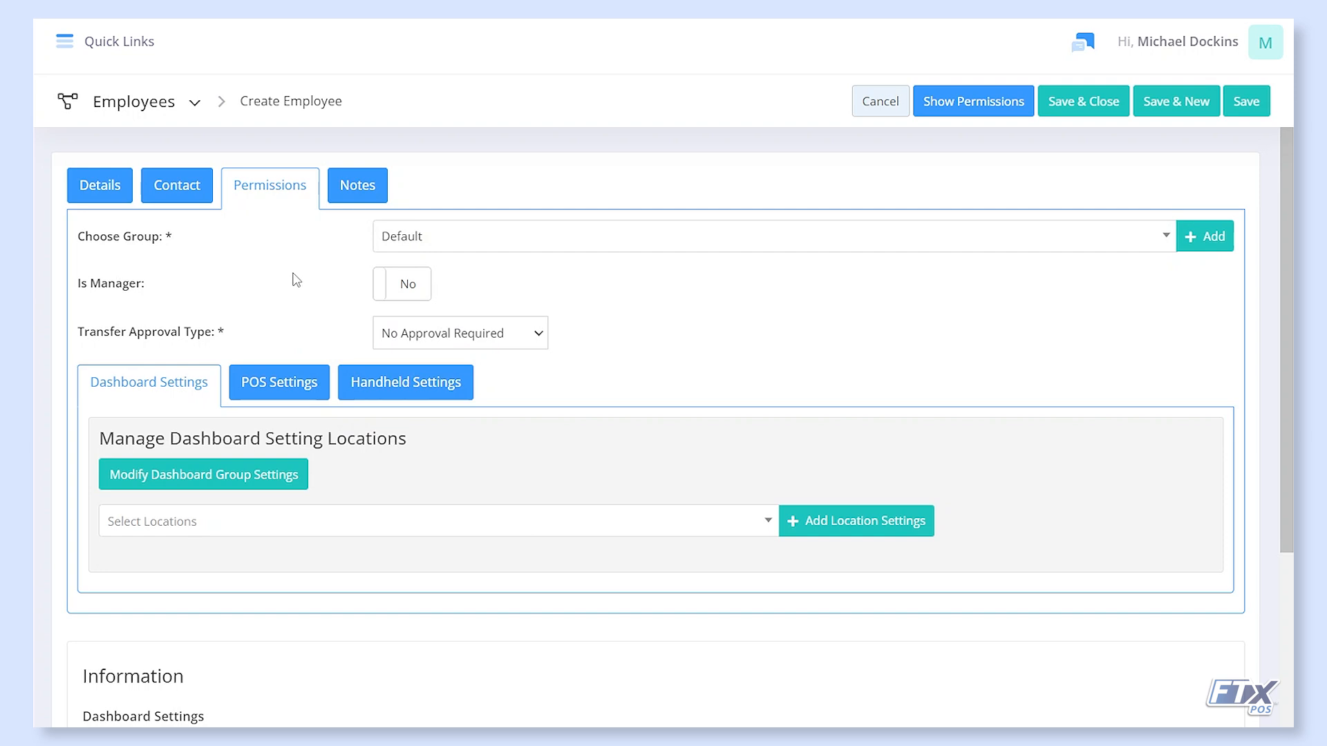
left_click(434, 242)
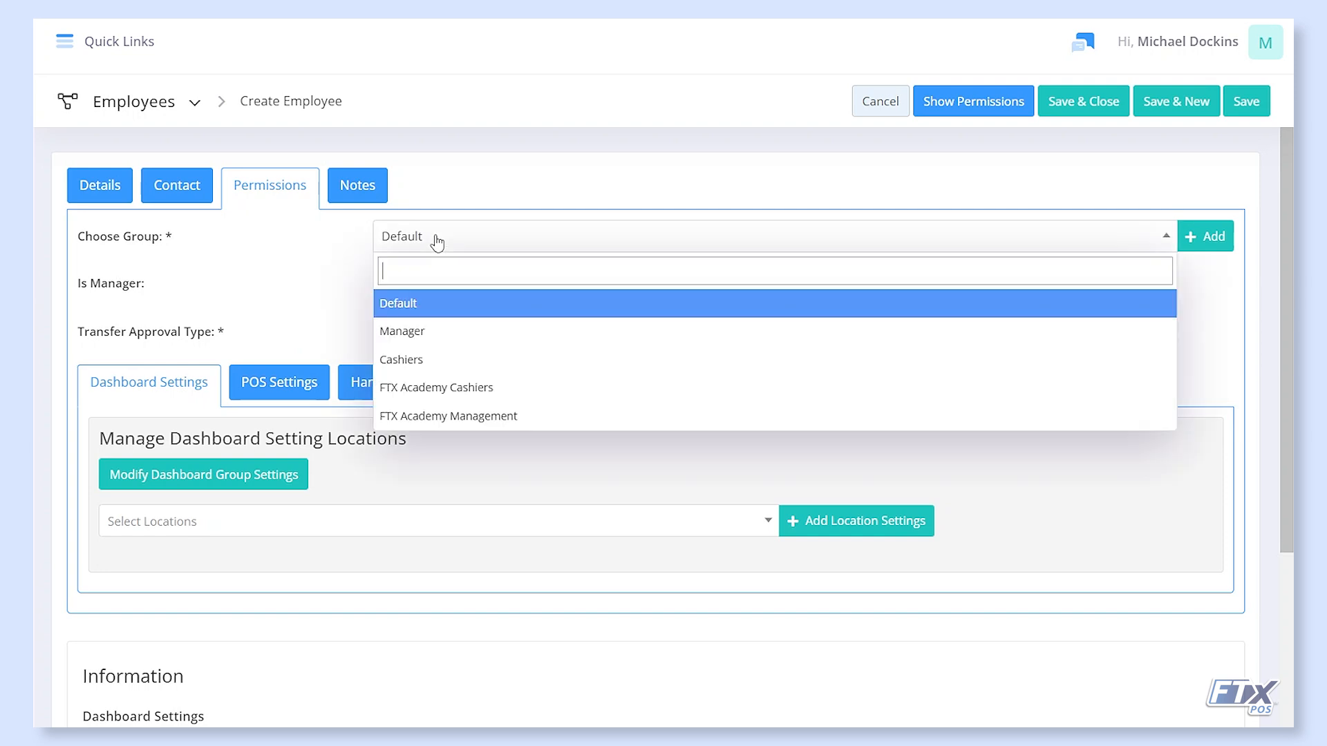
left_click(428, 335)
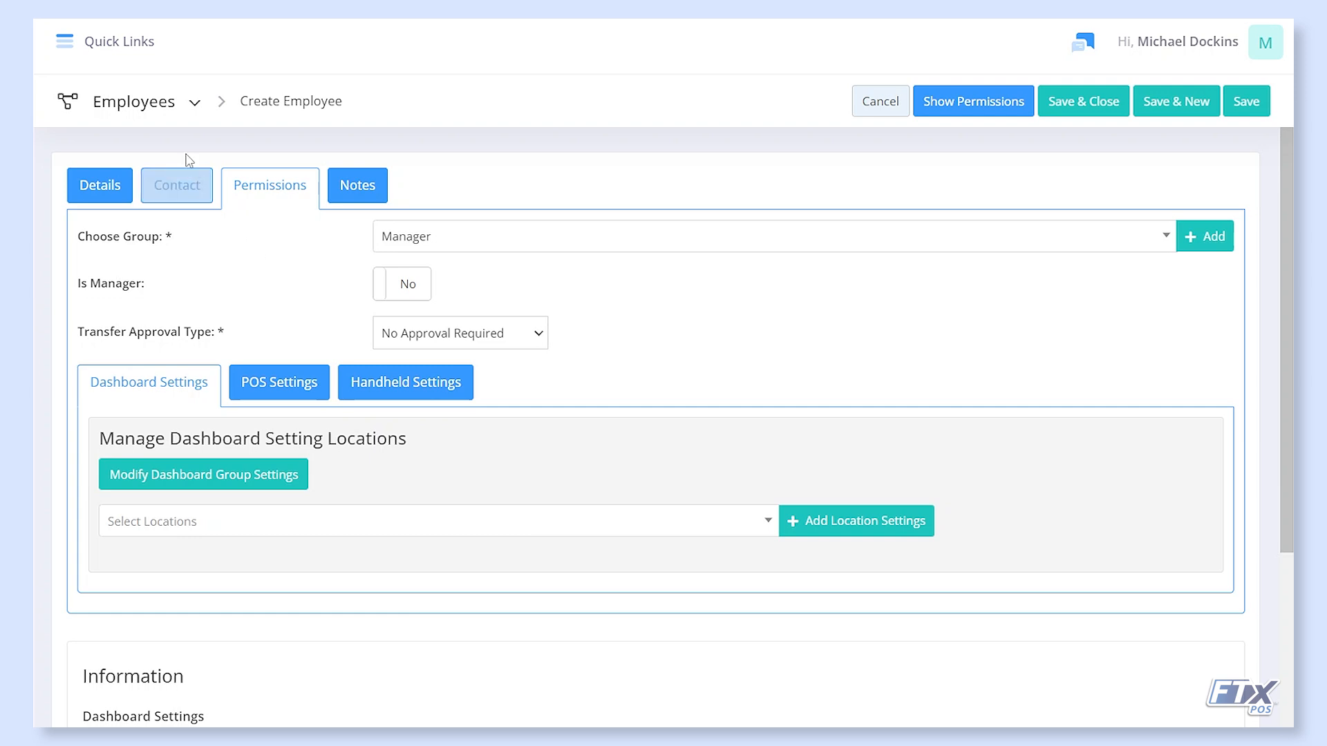
Mark the new employee as a manager
left_click(193, 104)
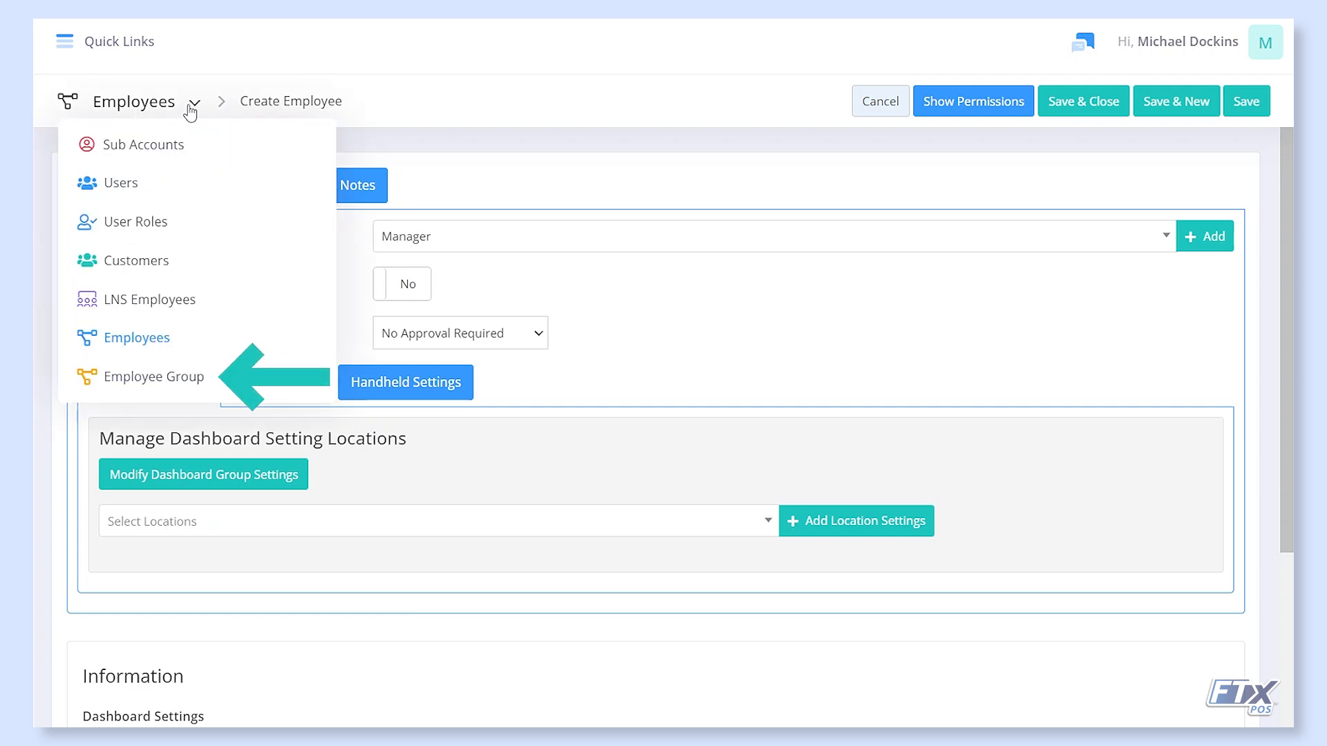
left_click(191, 107)
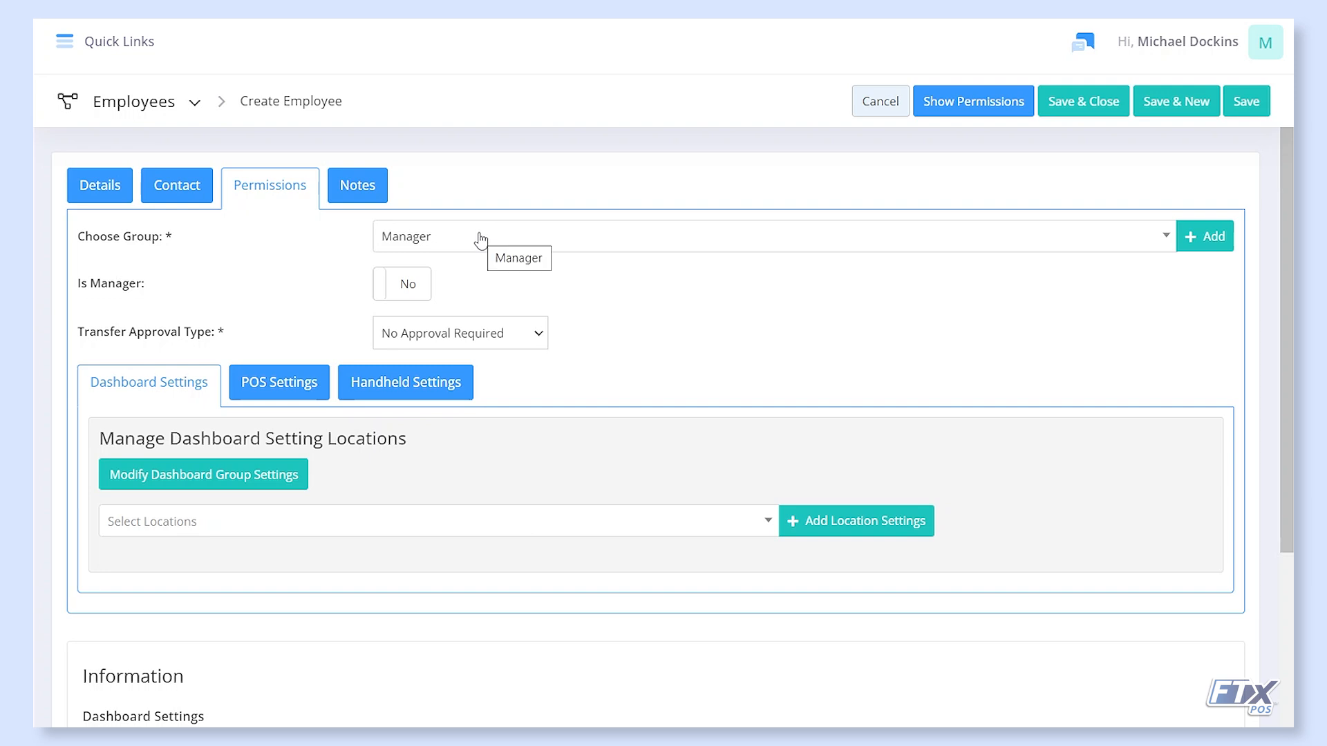
left_click(396, 289)
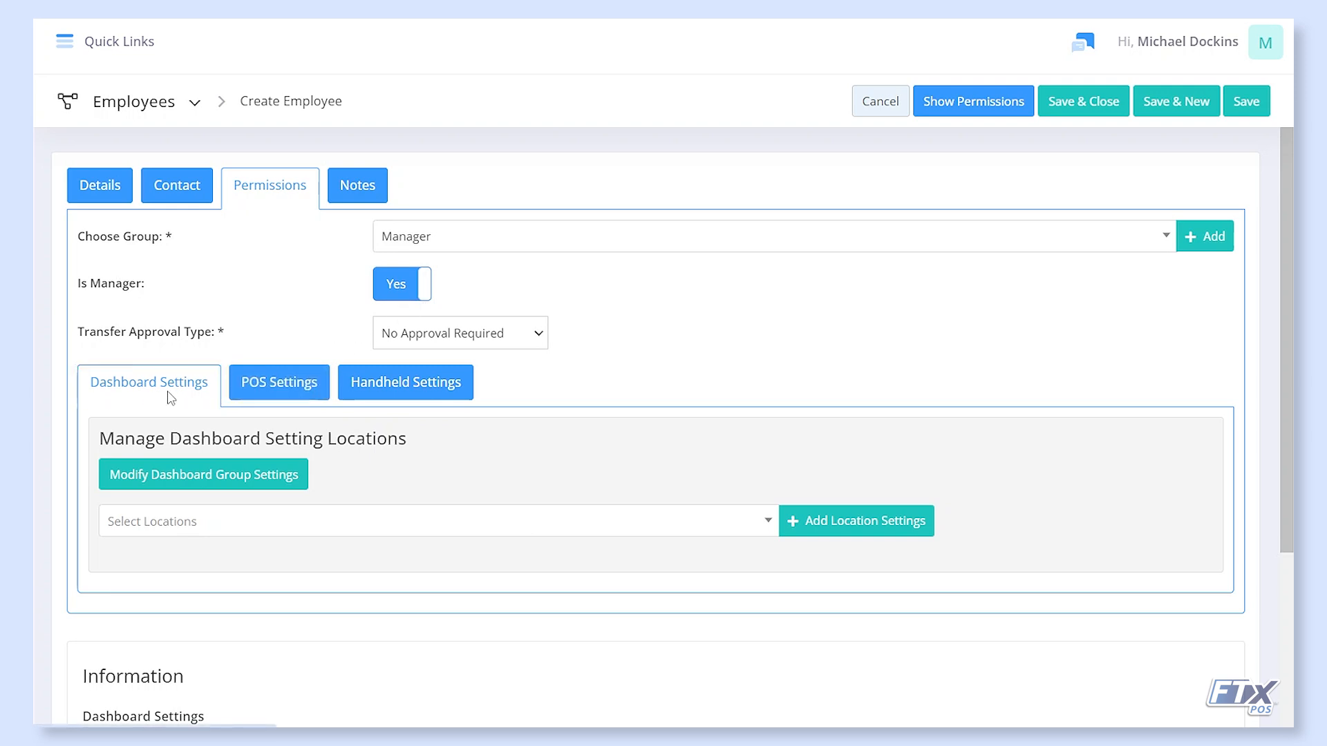
Review the POS and handheld setting sections, and look through and save the Manager group's dashboard settings
left_click(257, 383)
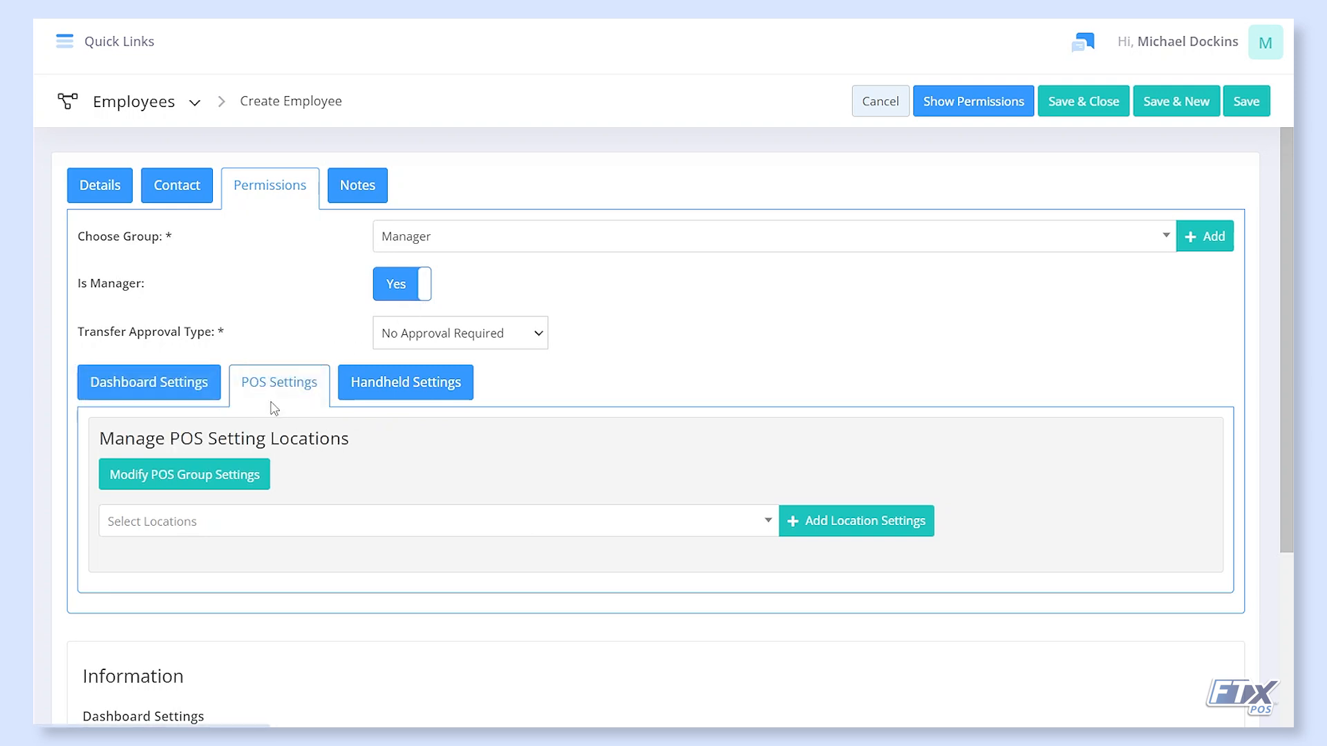
left_click(373, 394)
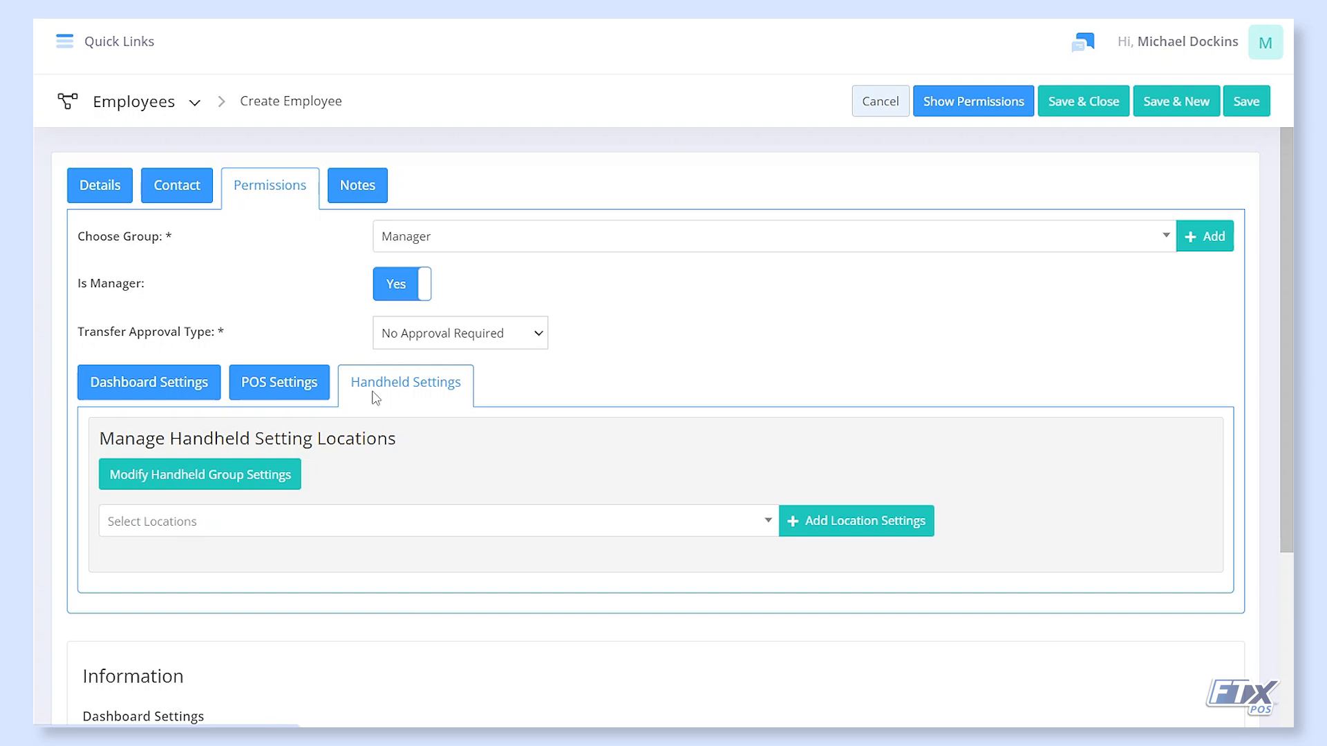
left_click(183, 395)
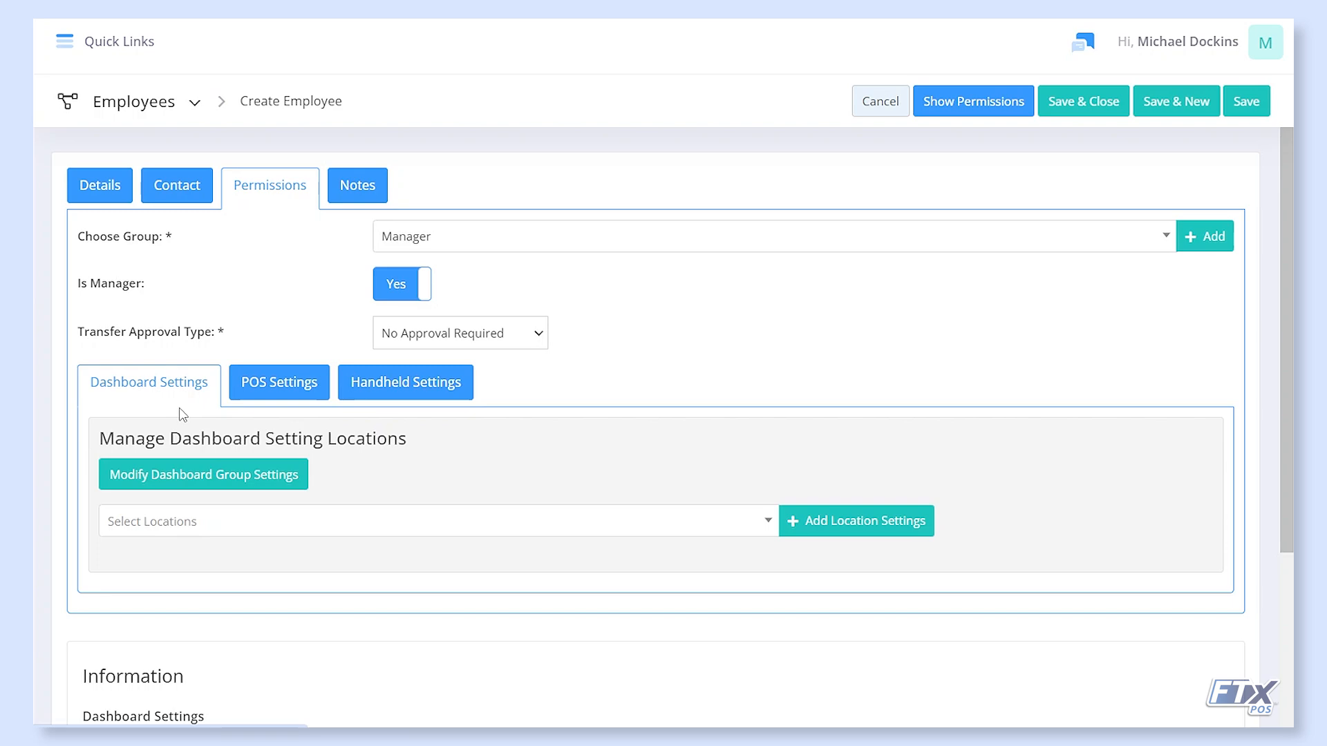
left_click(192, 469)
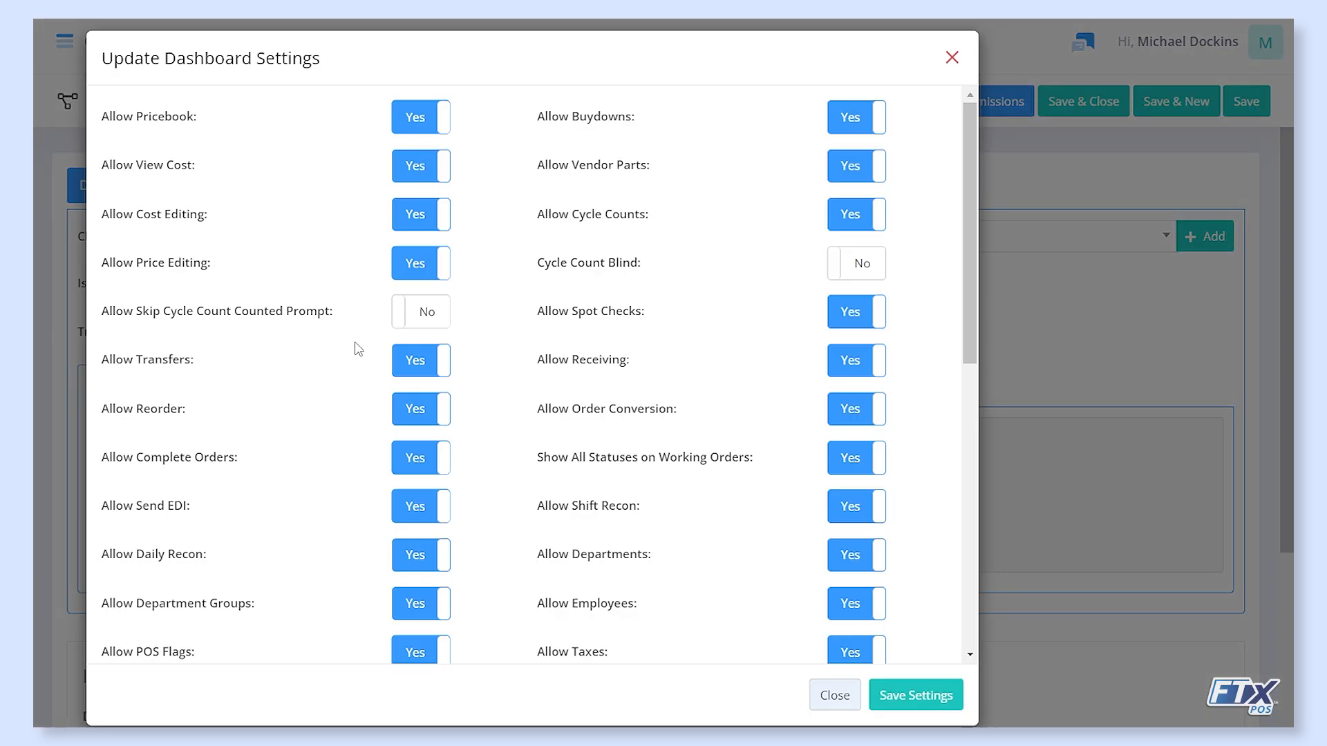
scroll(358, 349, "down", 7)
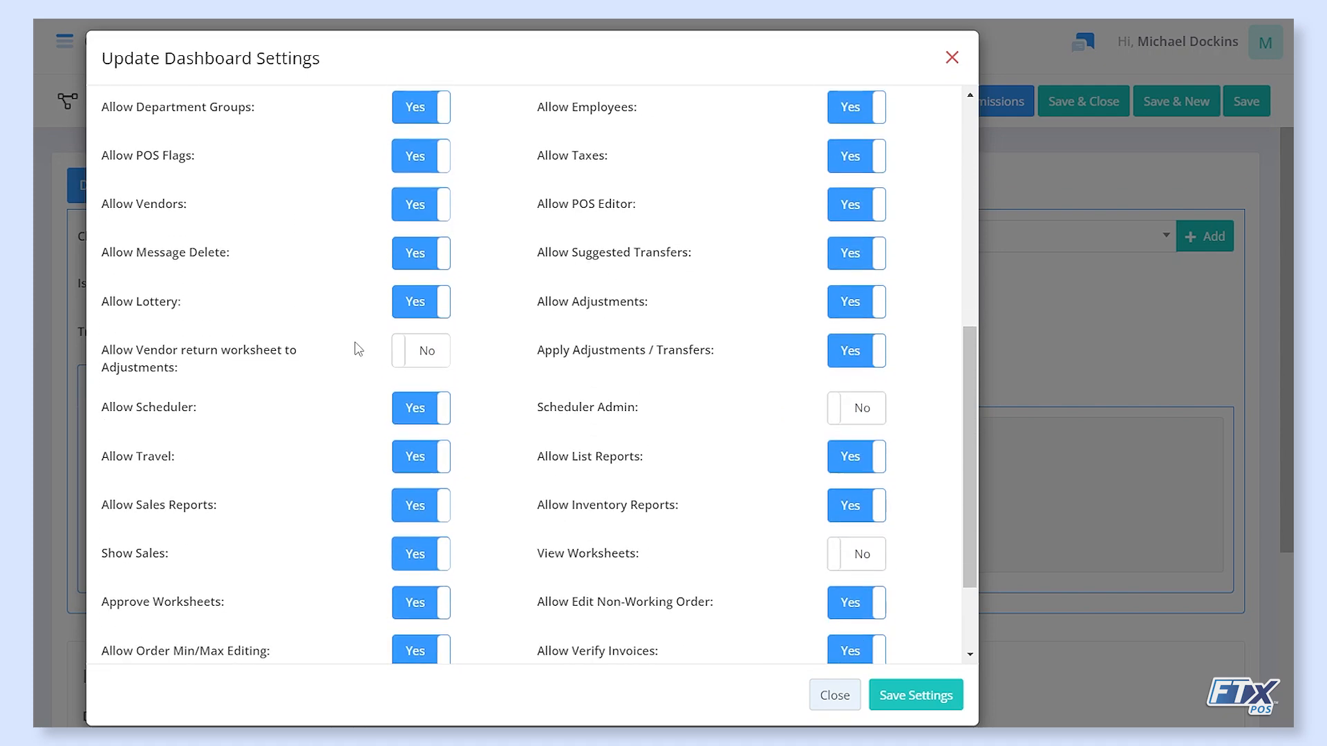
scroll(358, 349, "down", 2)
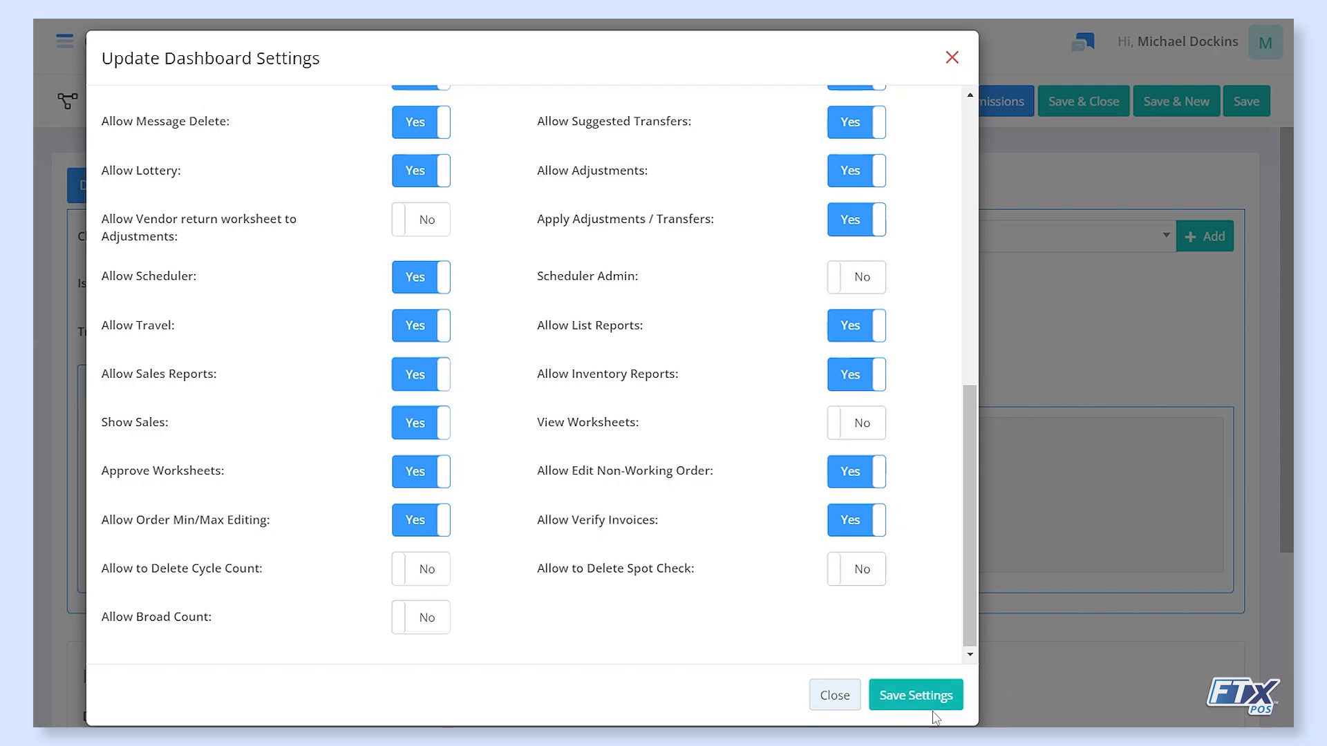
left_click(915, 696)
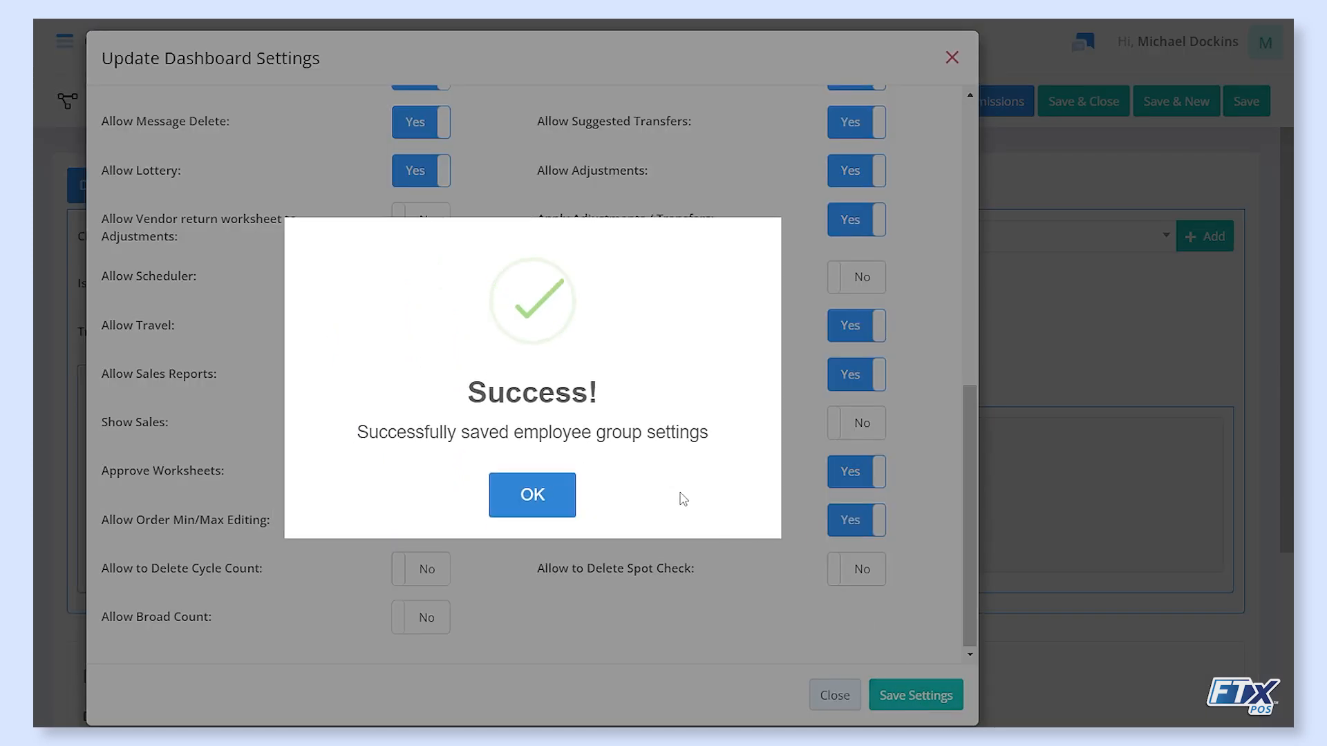
left_click(553, 498)
left_click(849, 697)
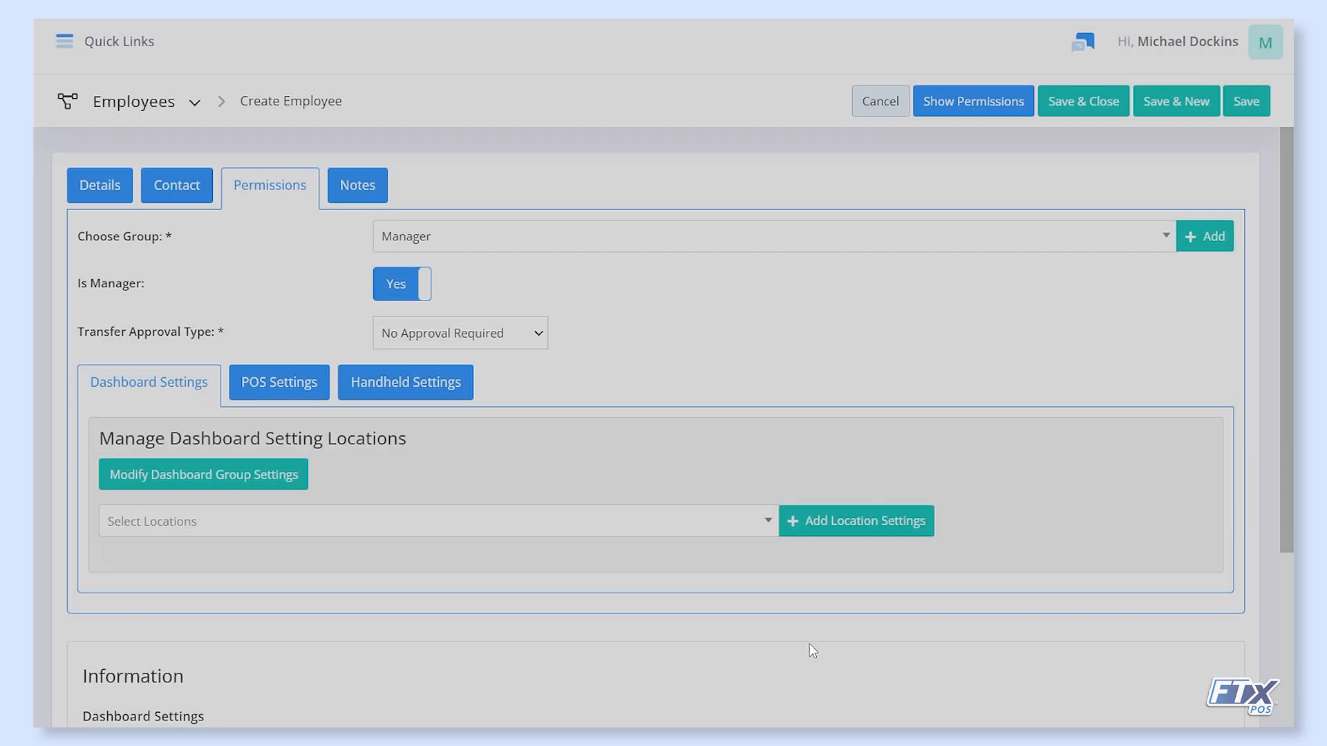
Add dashboard location settings for All Locations to the new employee's permissions
left_click(275, 515)
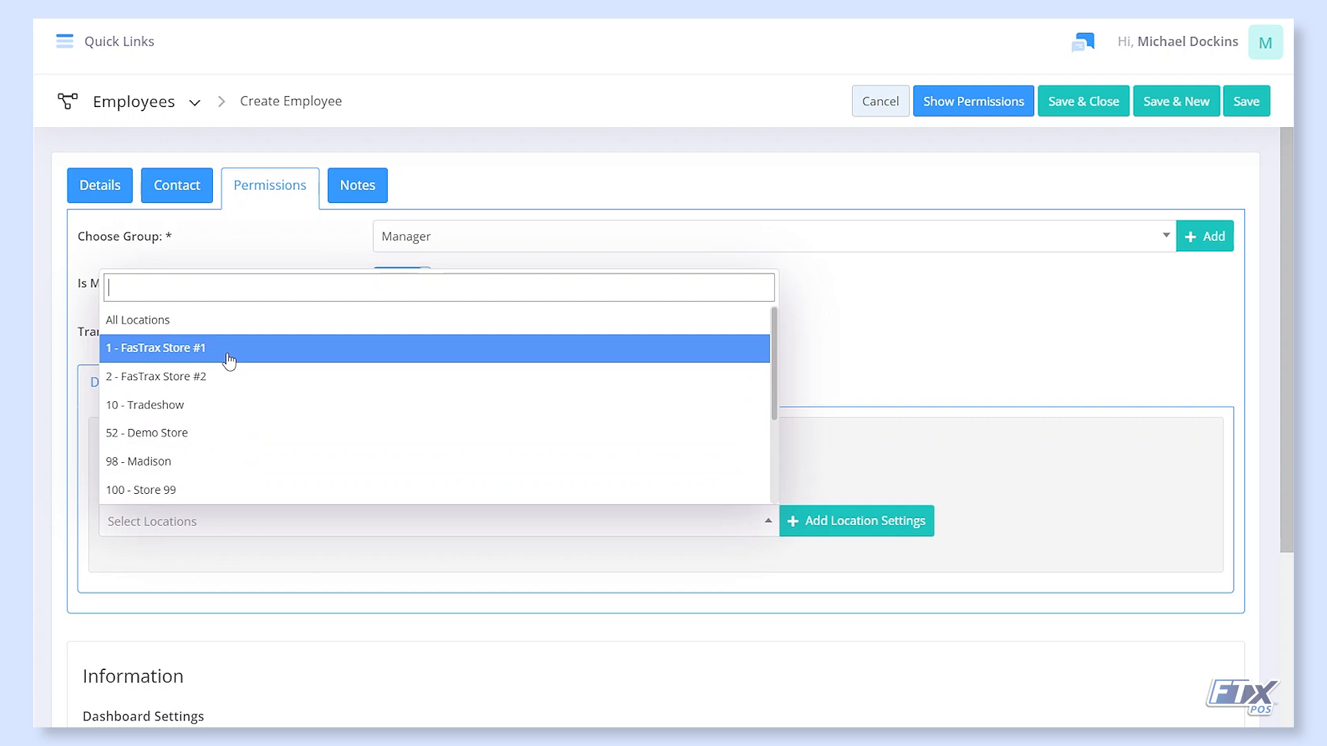
left_click(214, 333)
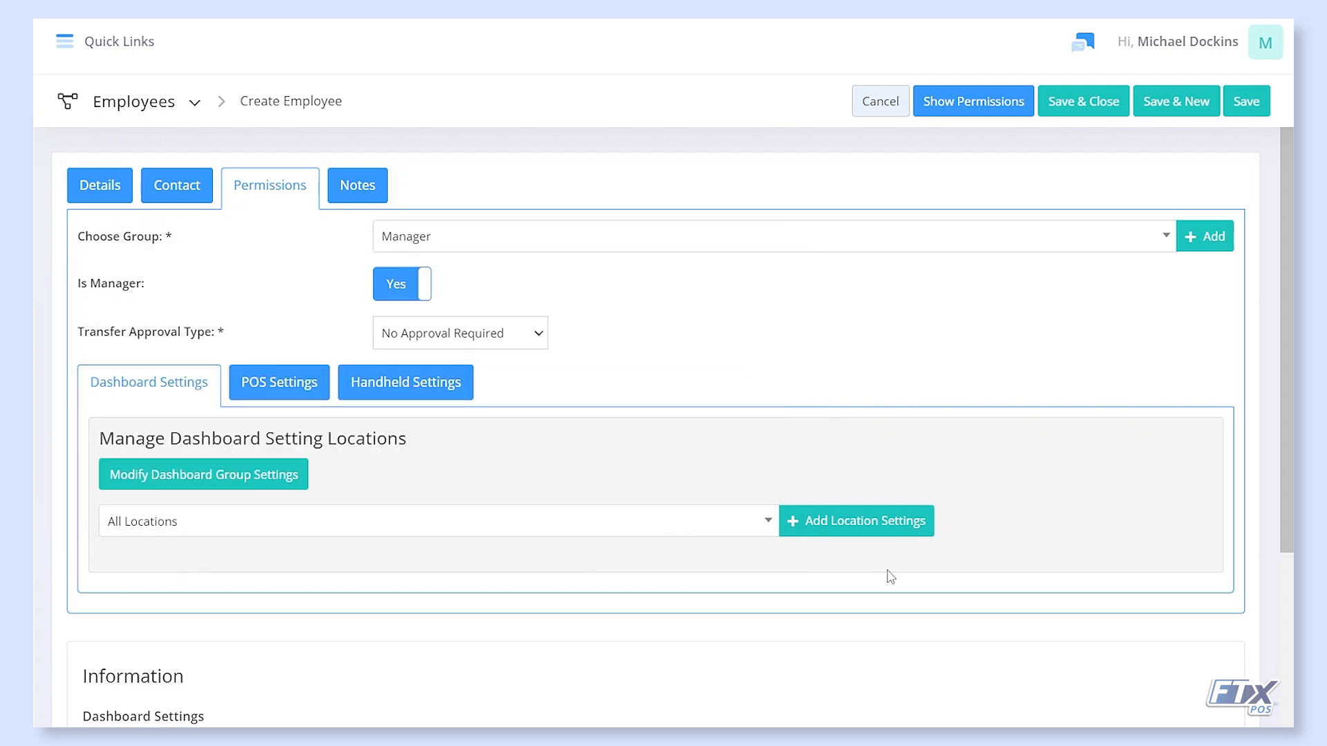
left_click(846, 522)
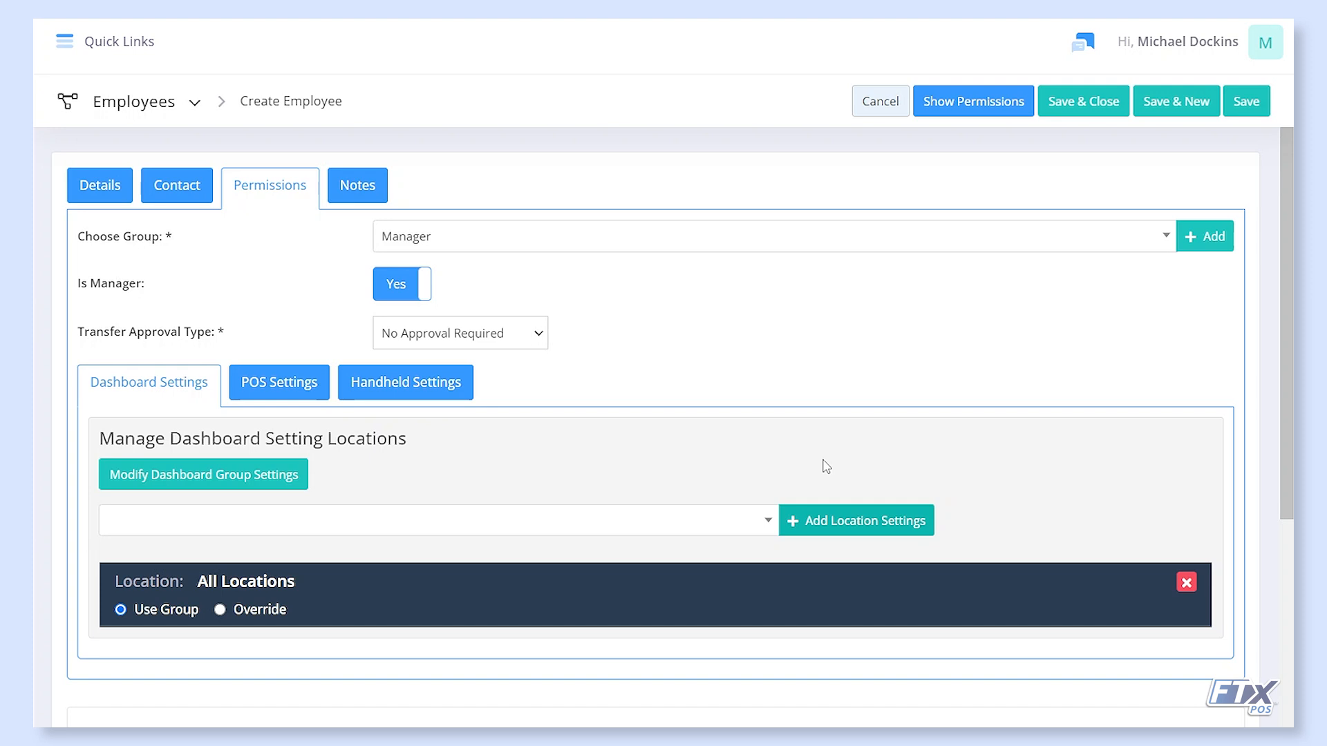
Add POS location settings for All Locations to the new employee's permissions
left_click(287, 386)
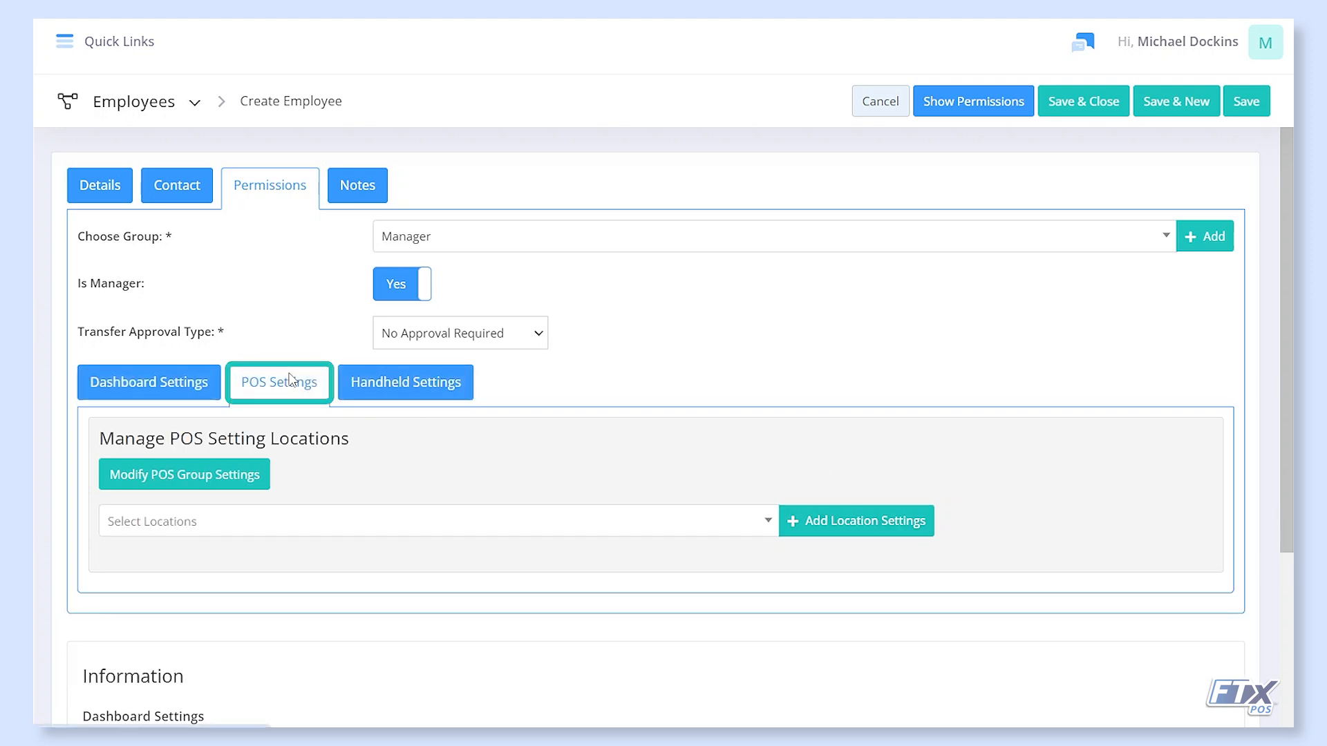
left_click(310, 522)
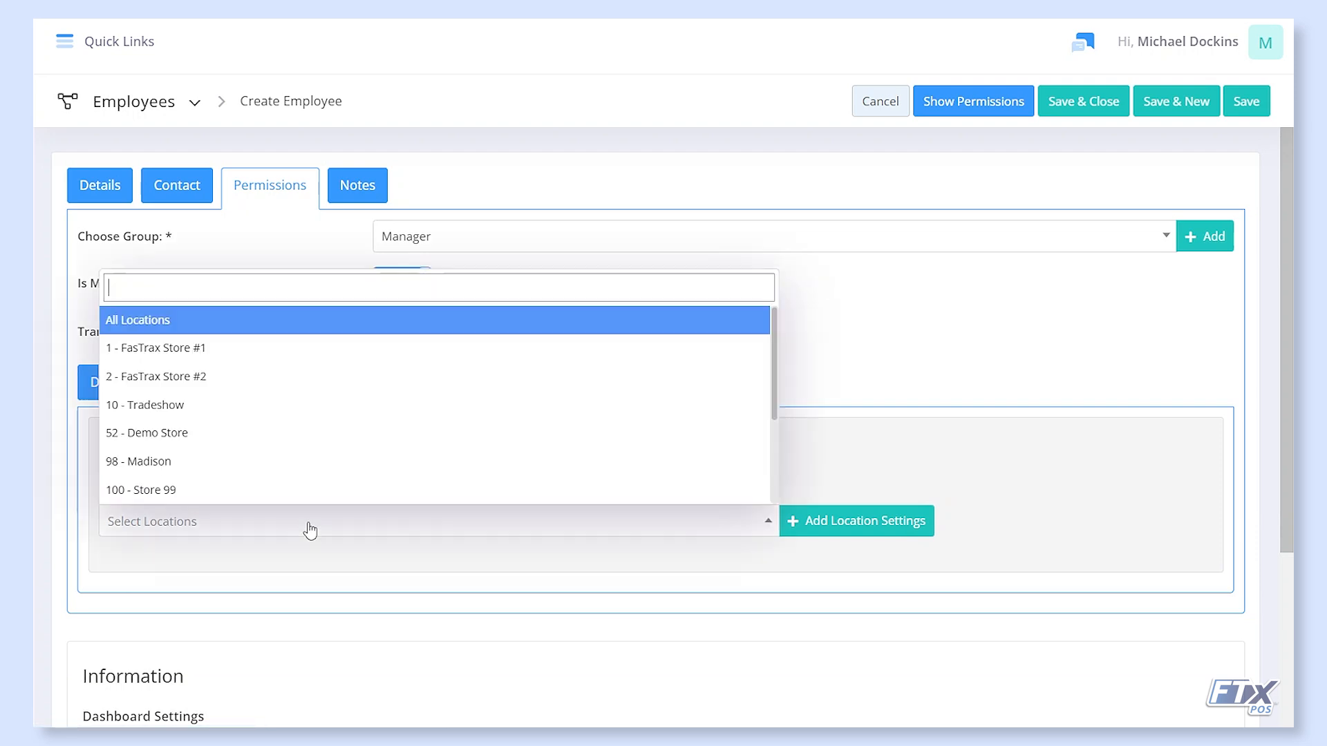
left_click(196, 322)
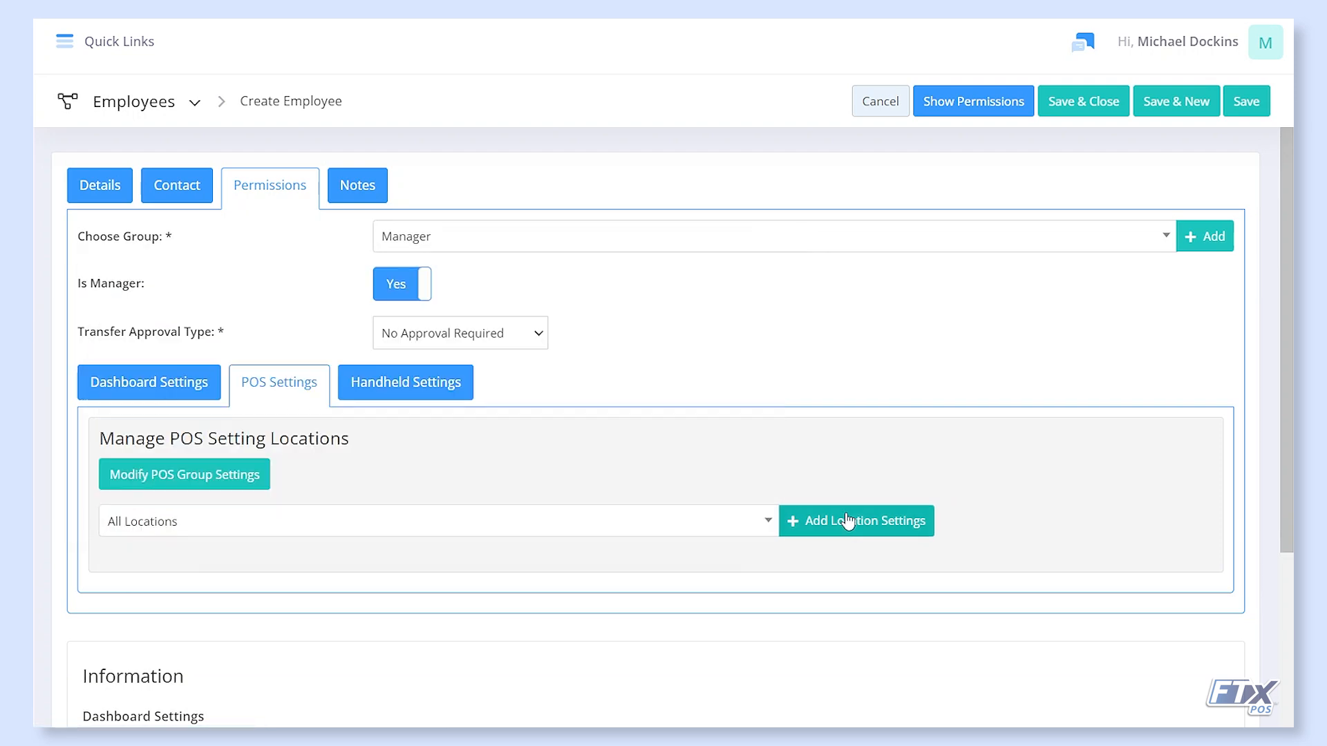
left_click(849, 522)
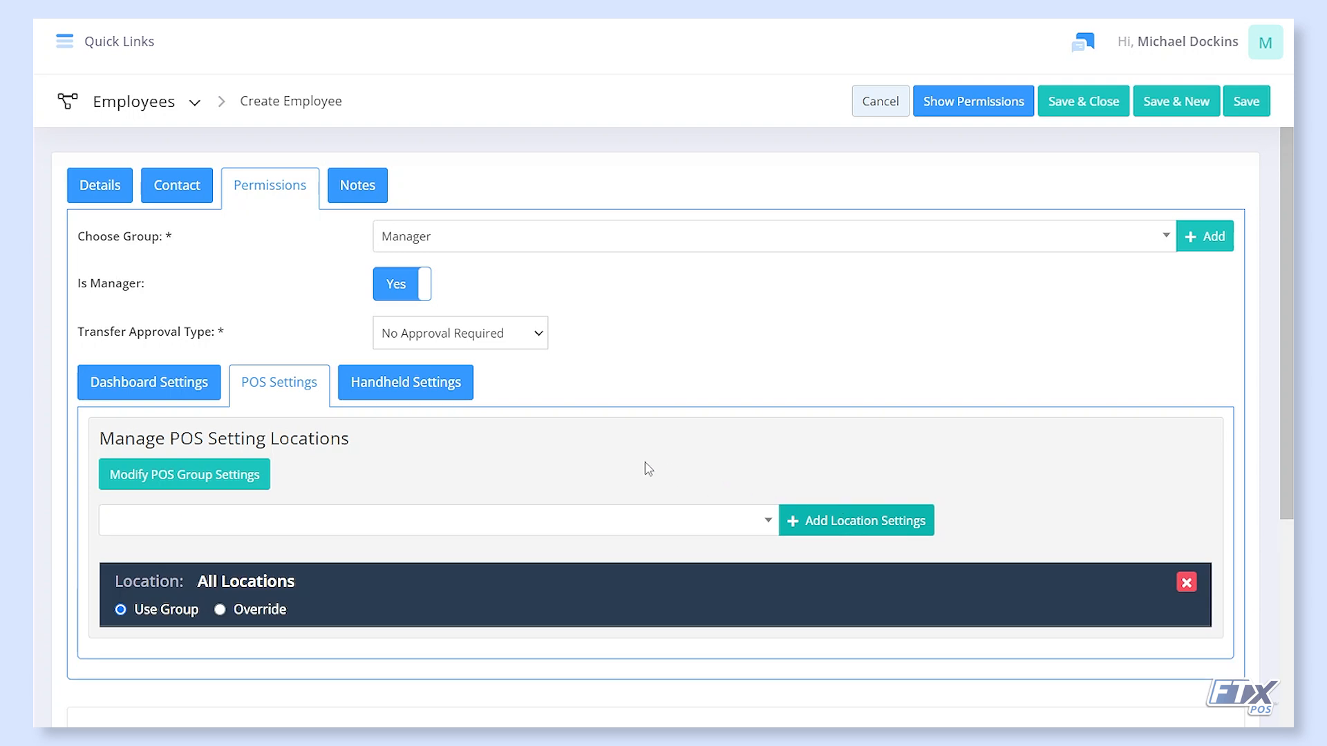
Add handheld location settings for All Locations to the new employee's permissions
left_click(443, 396)
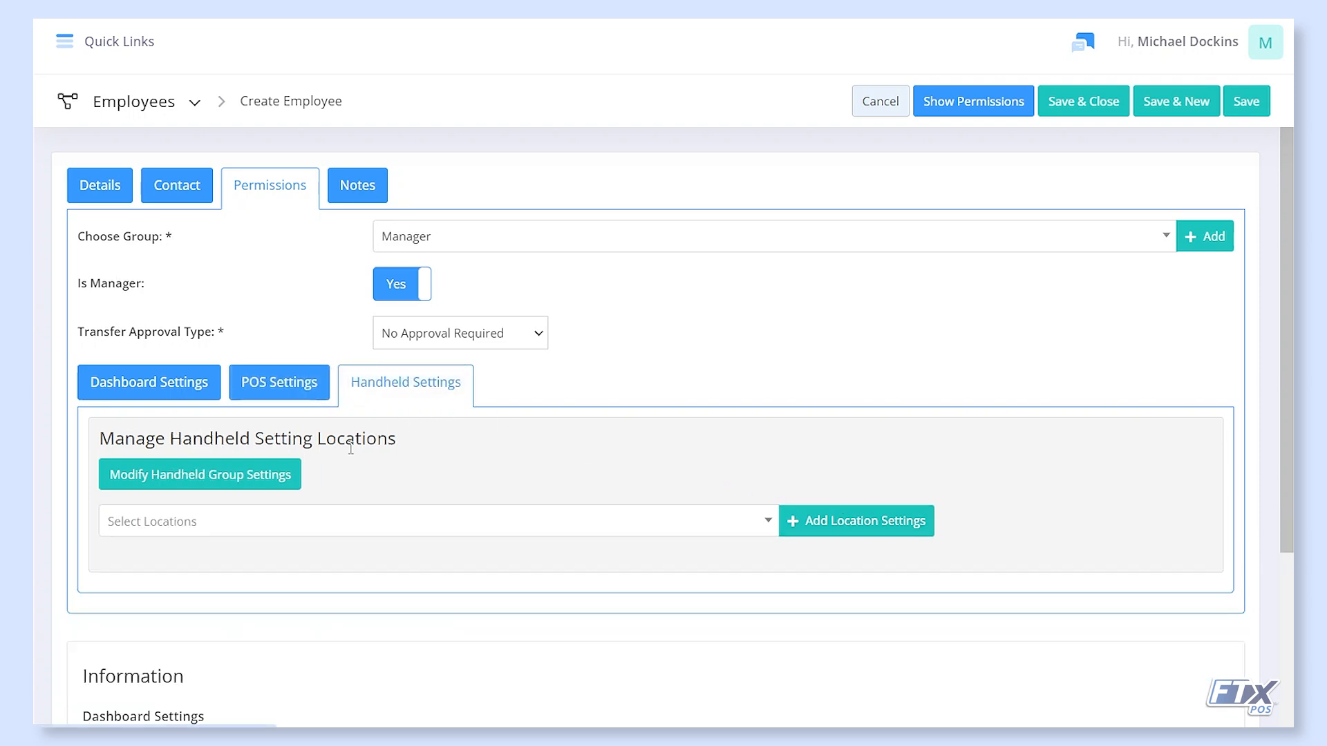
left_click(314, 523)
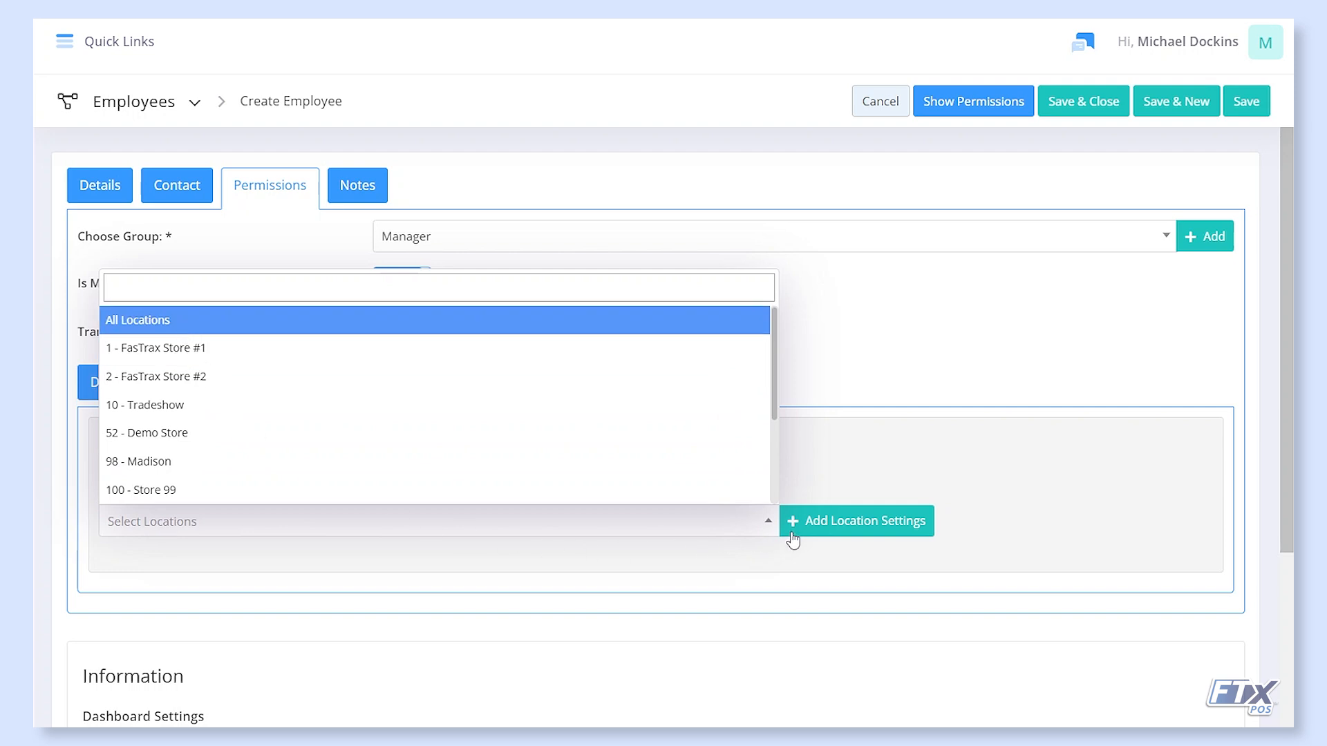
left_click(884, 534)
left_click(878, 538)
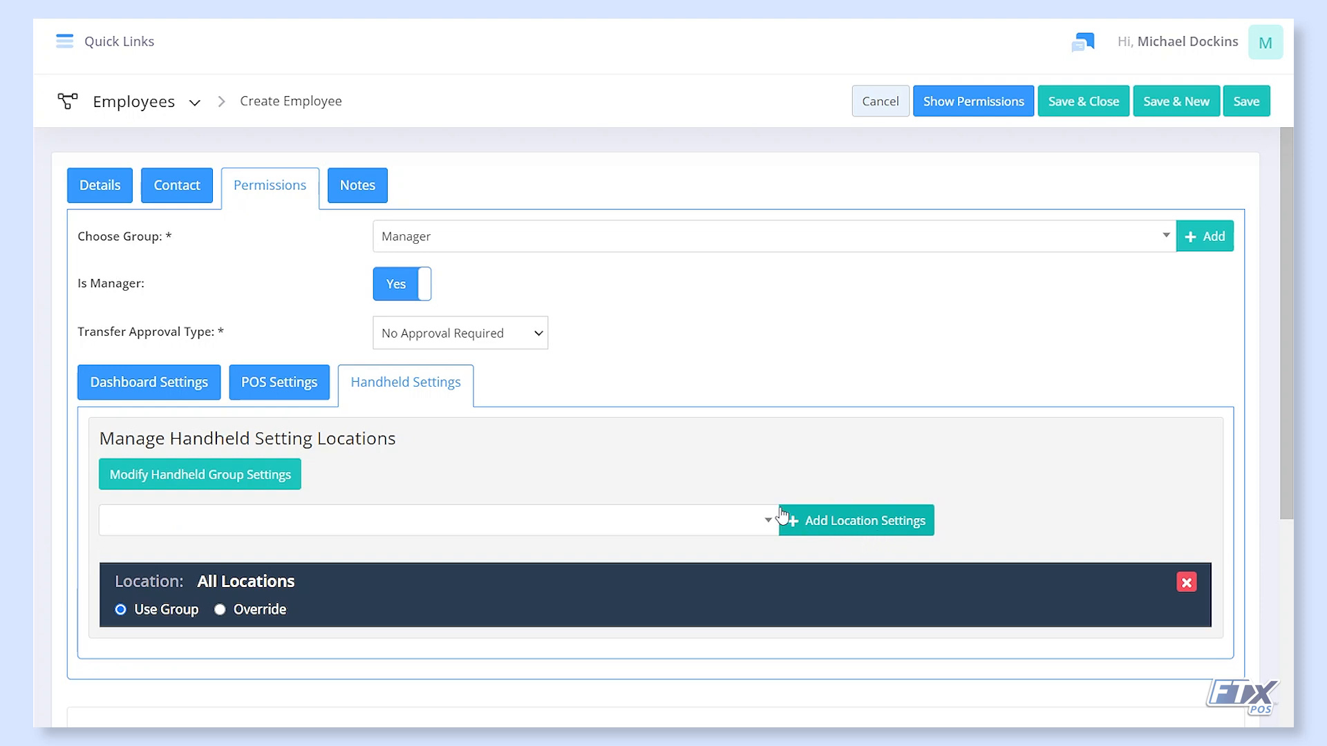
Show the notes section of the new employee record and activate its empty notes field
scroll(631, 415, "down", 2)
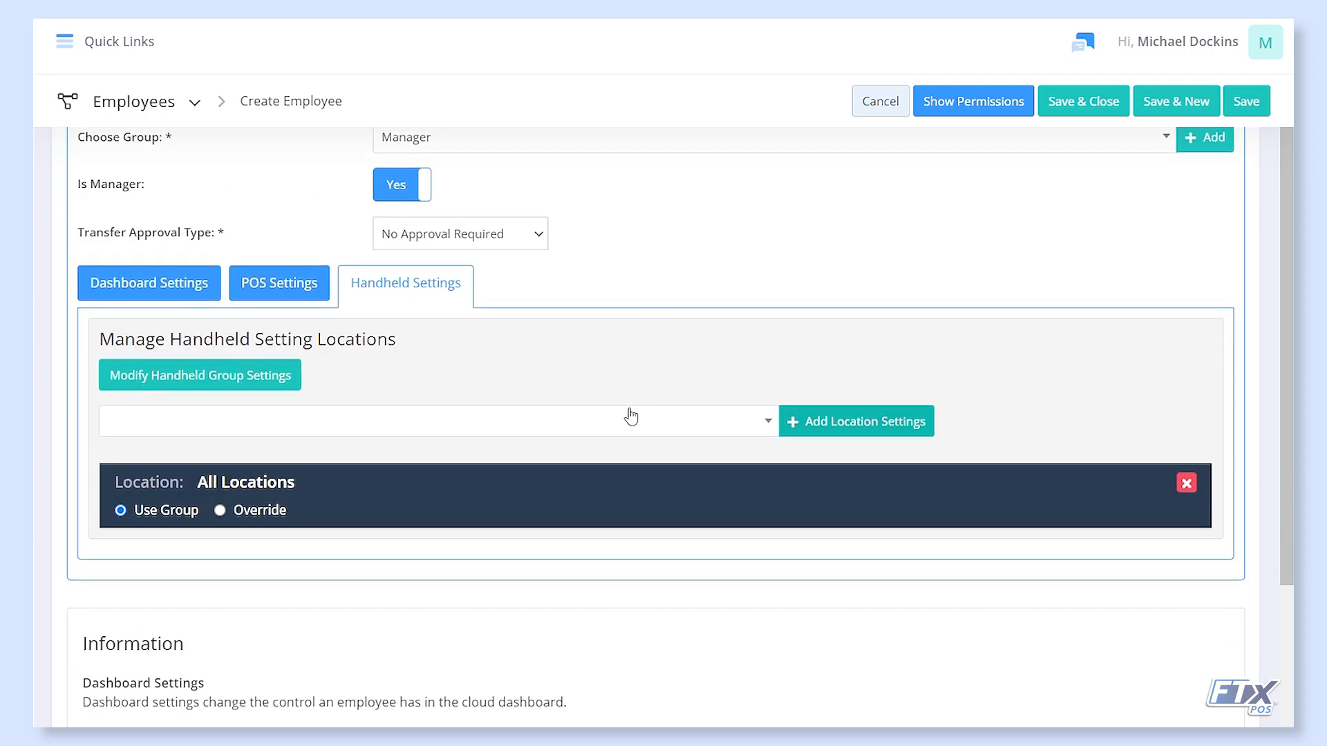
scroll(631, 415, "up", 2)
left_click(346, 195)
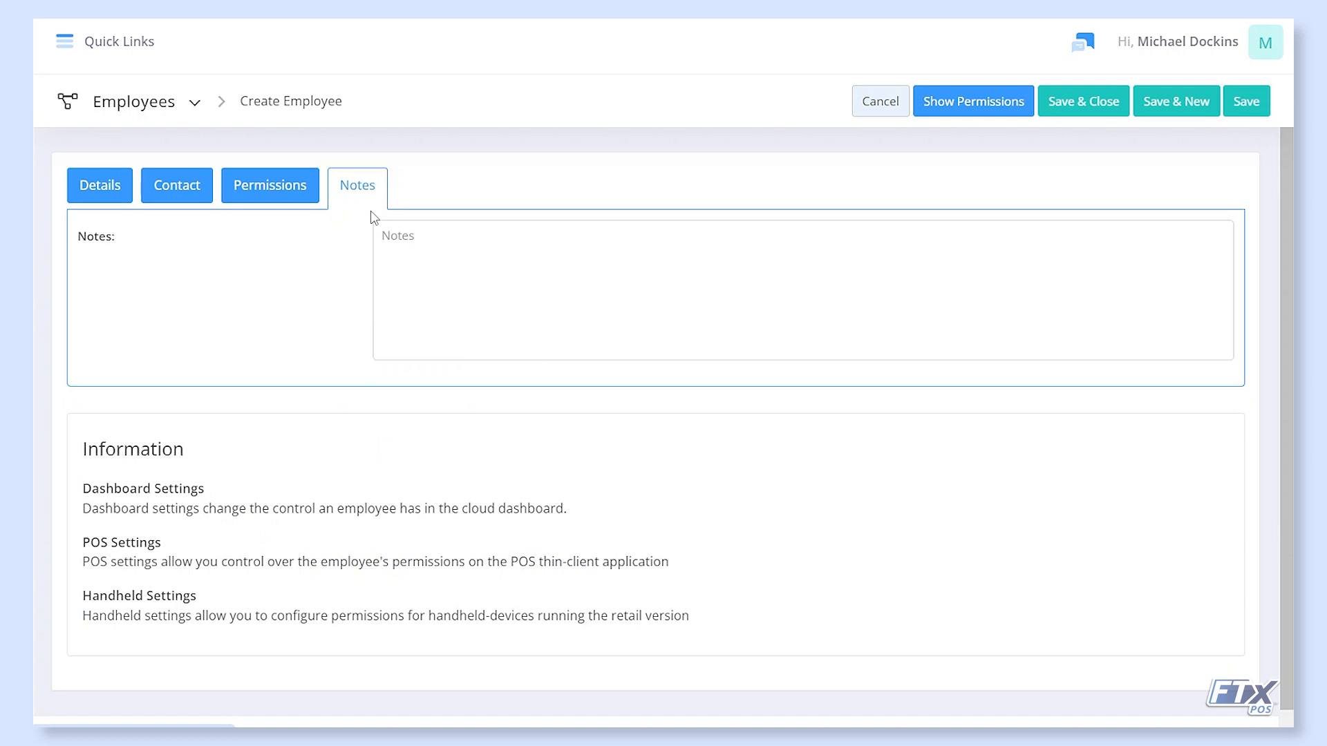
left_click(413, 261)
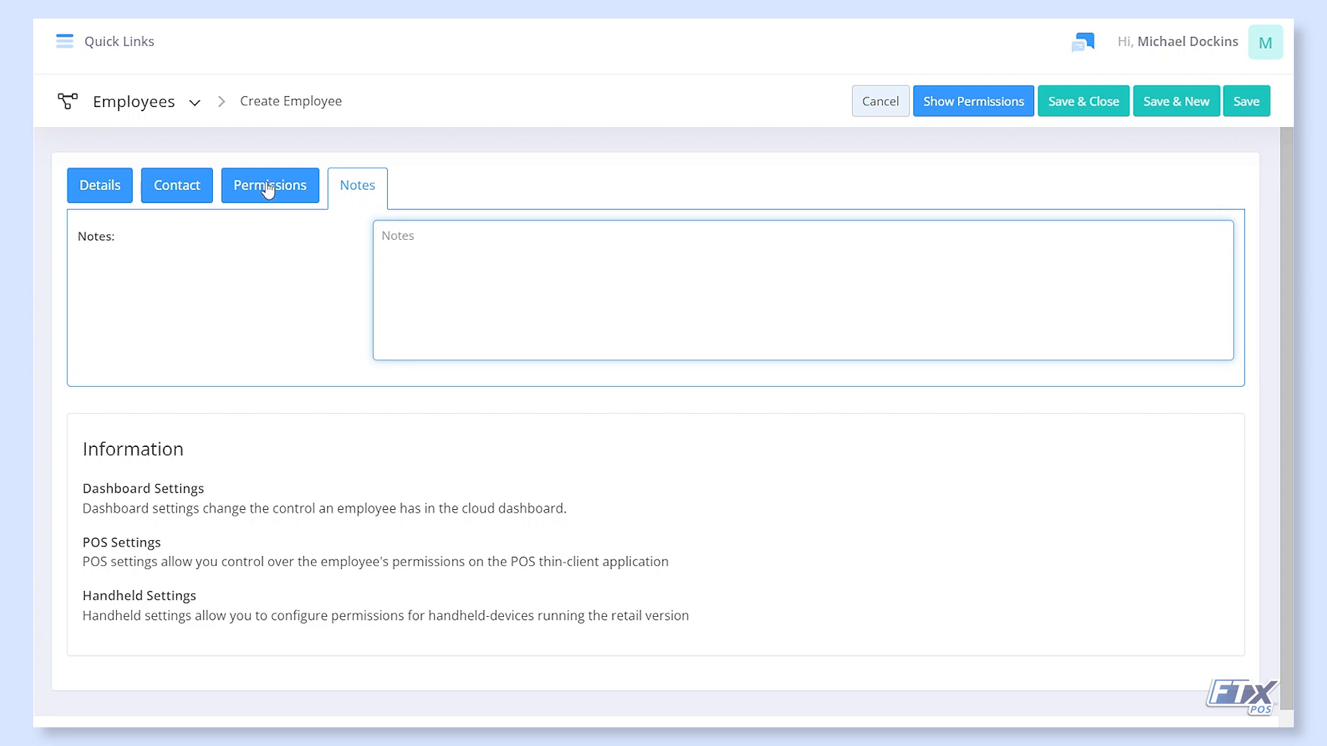
Go to the employee groups list and start a new employee group
left_click(192, 121)
left_click(195, 103)
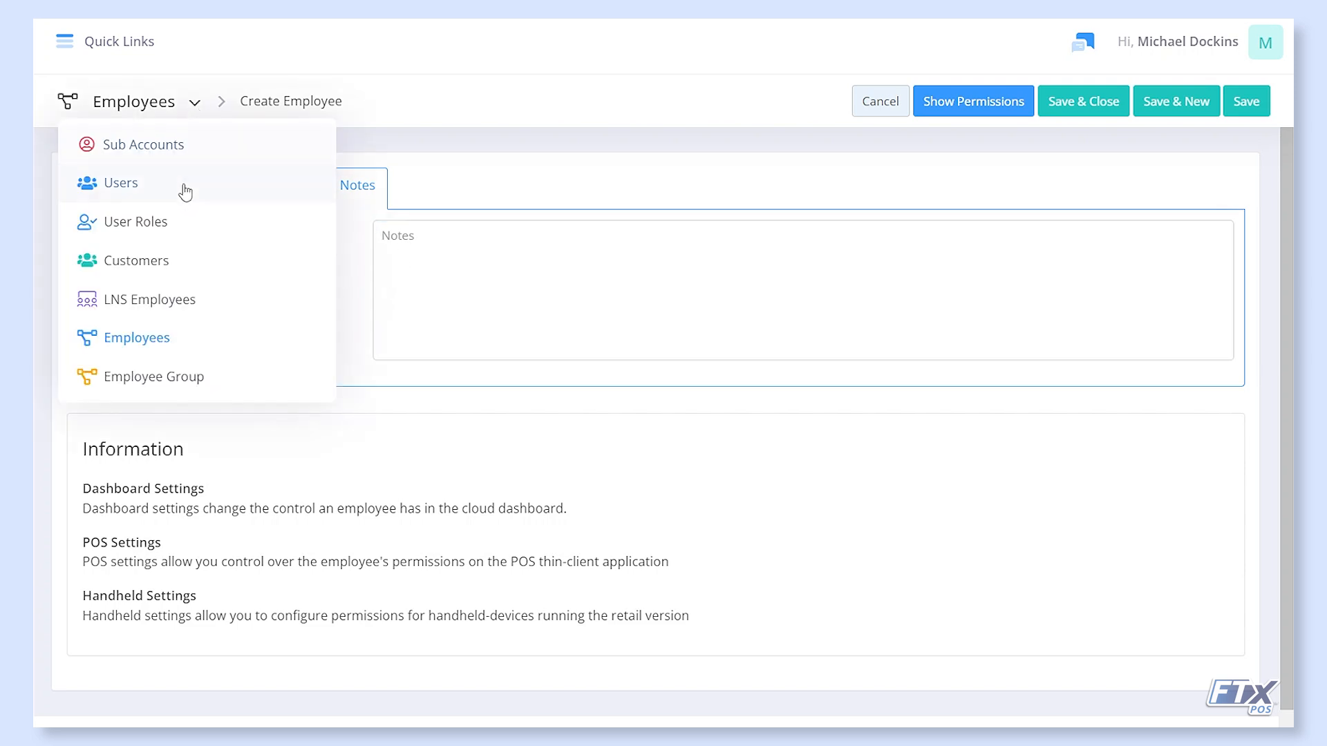
left_click(166, 378)
left_click(589, 506)
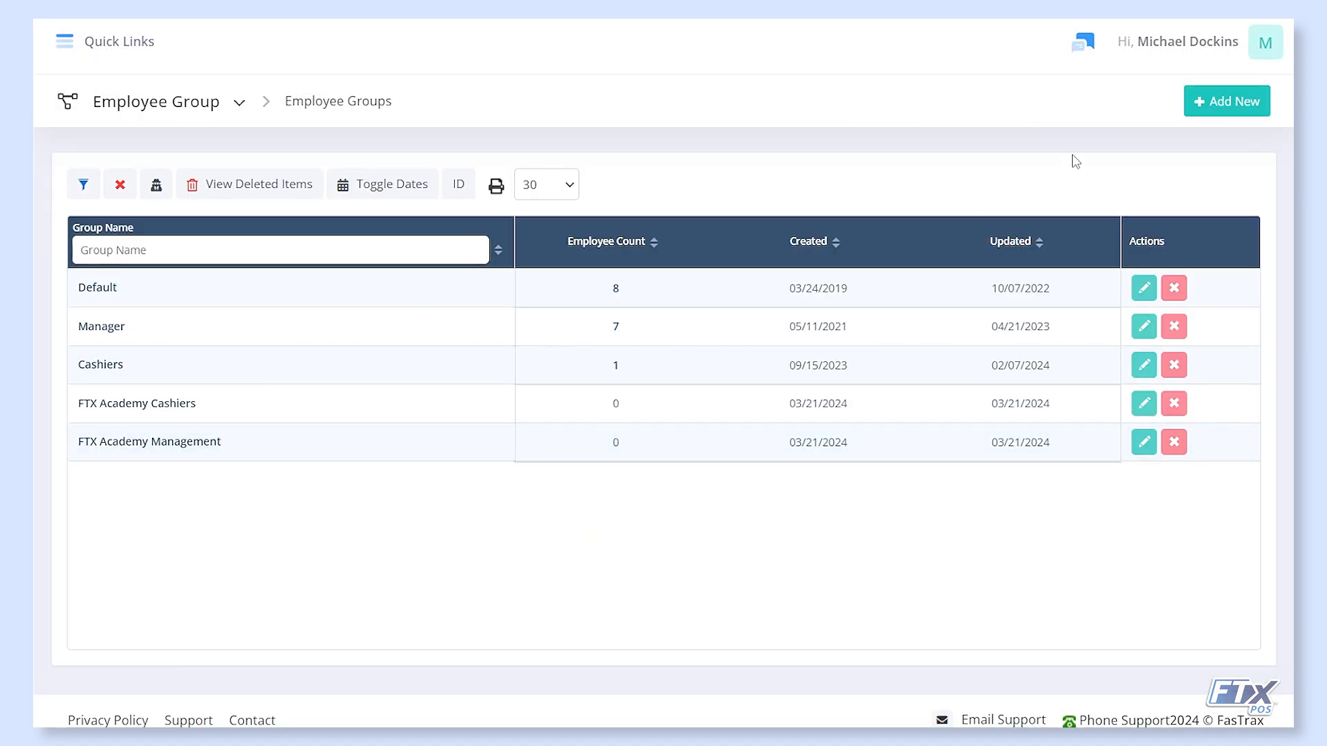
left_click(1187, 109)
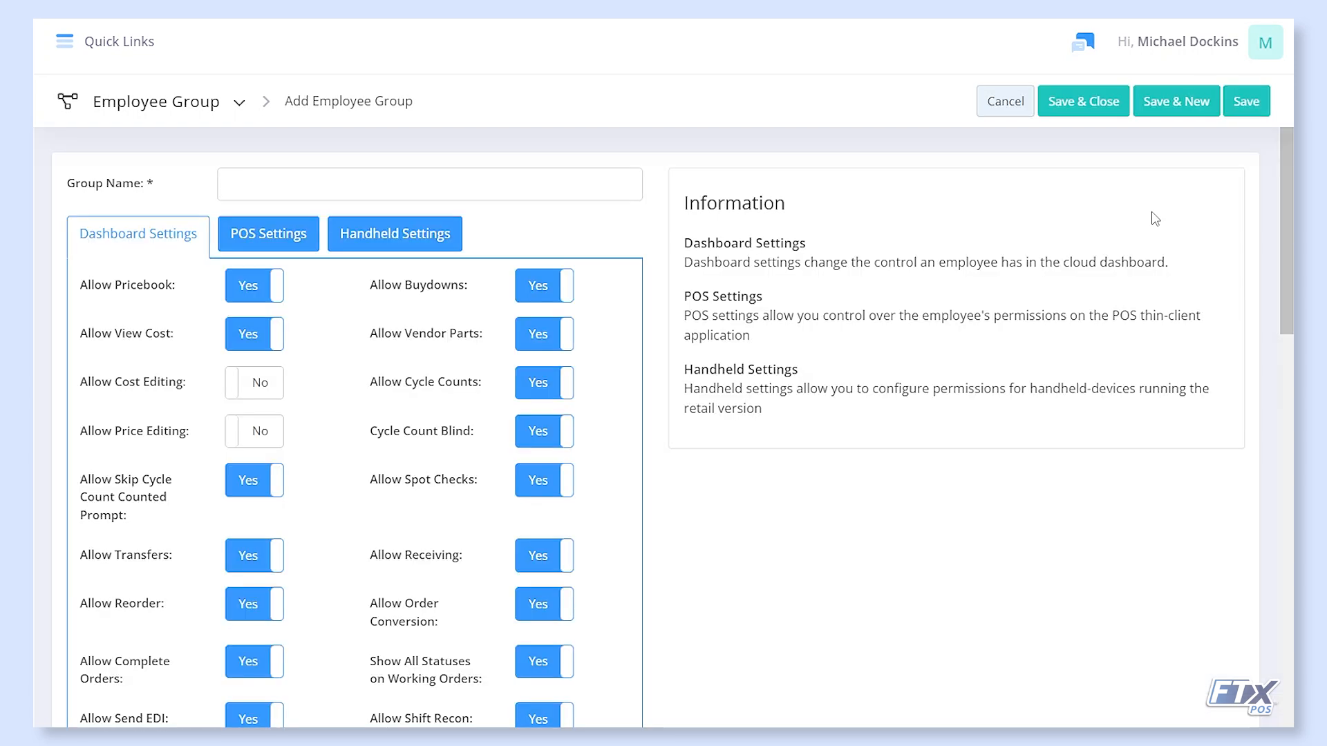
Name the new employee group "Employee Group"
left_click(345, 196)
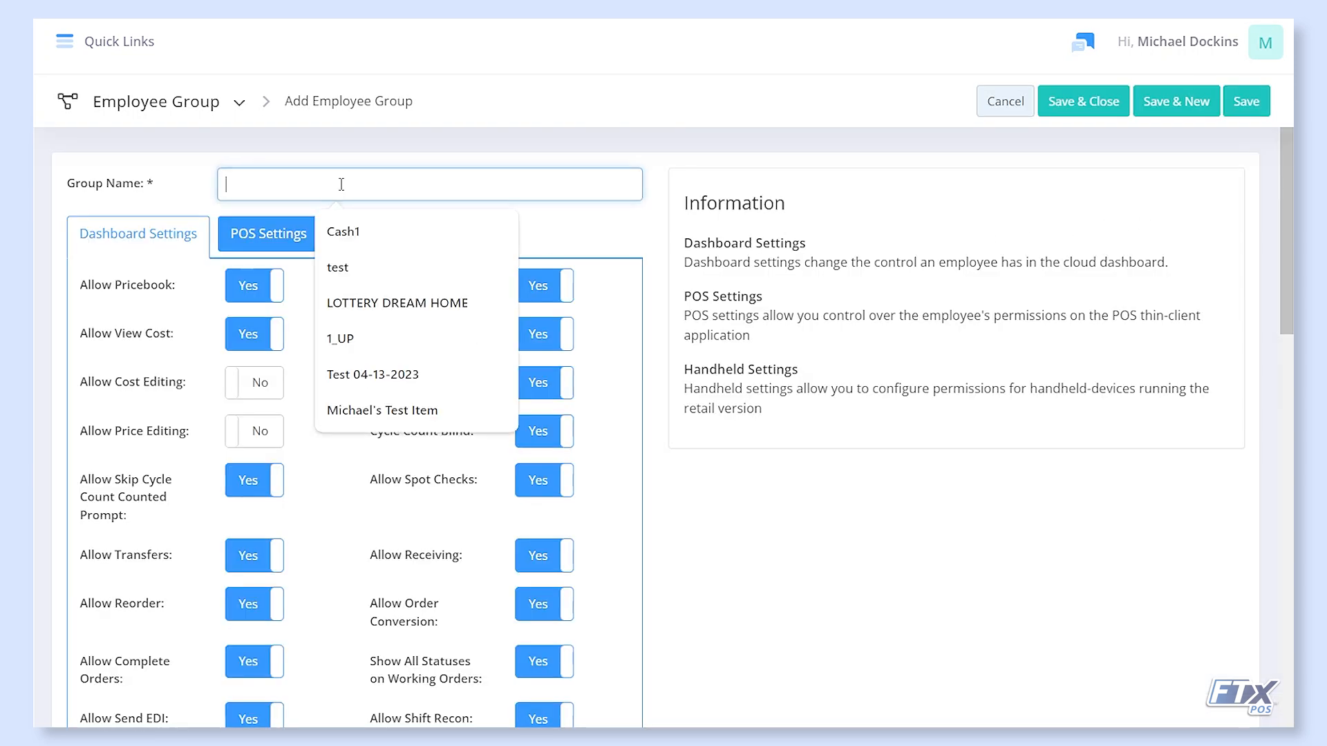
type("Emplo")
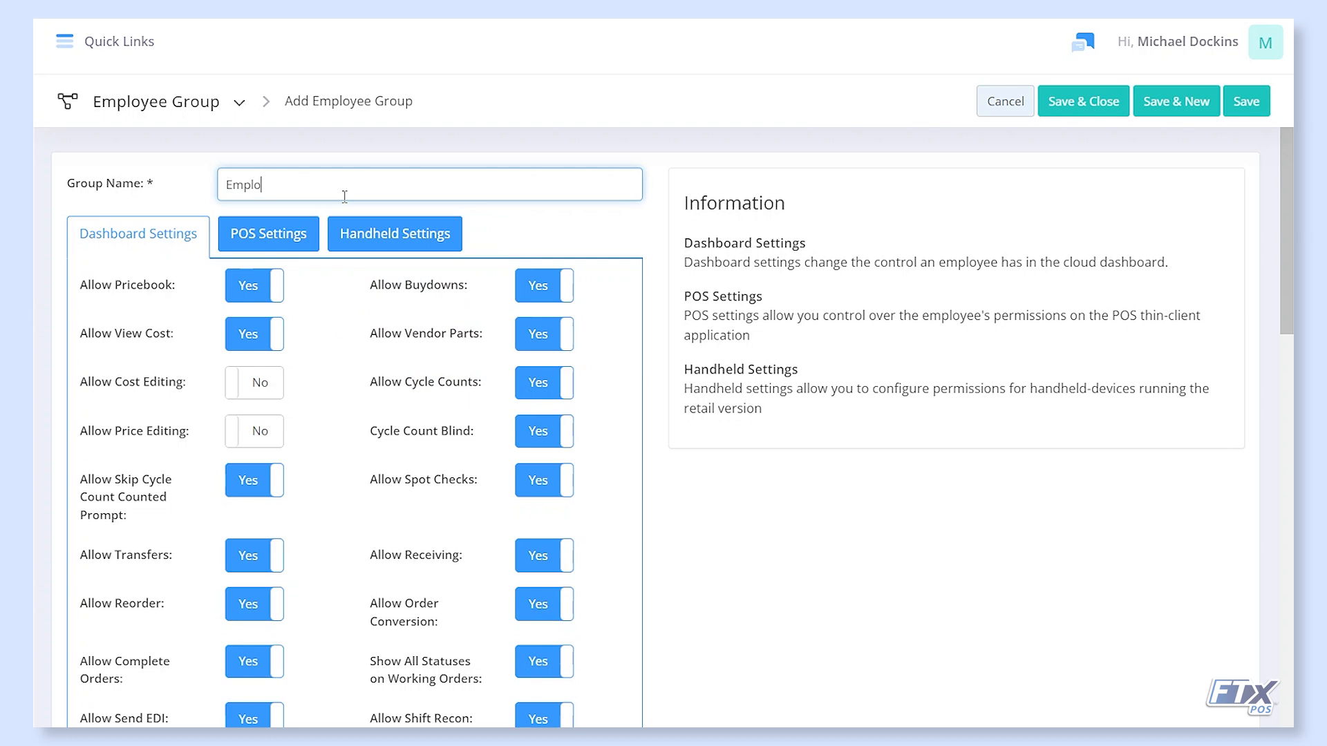
type("yee Group")
Look through the new group's dashboard permissions and switch to its POS settings
scroll(392, 520, "down", 8)
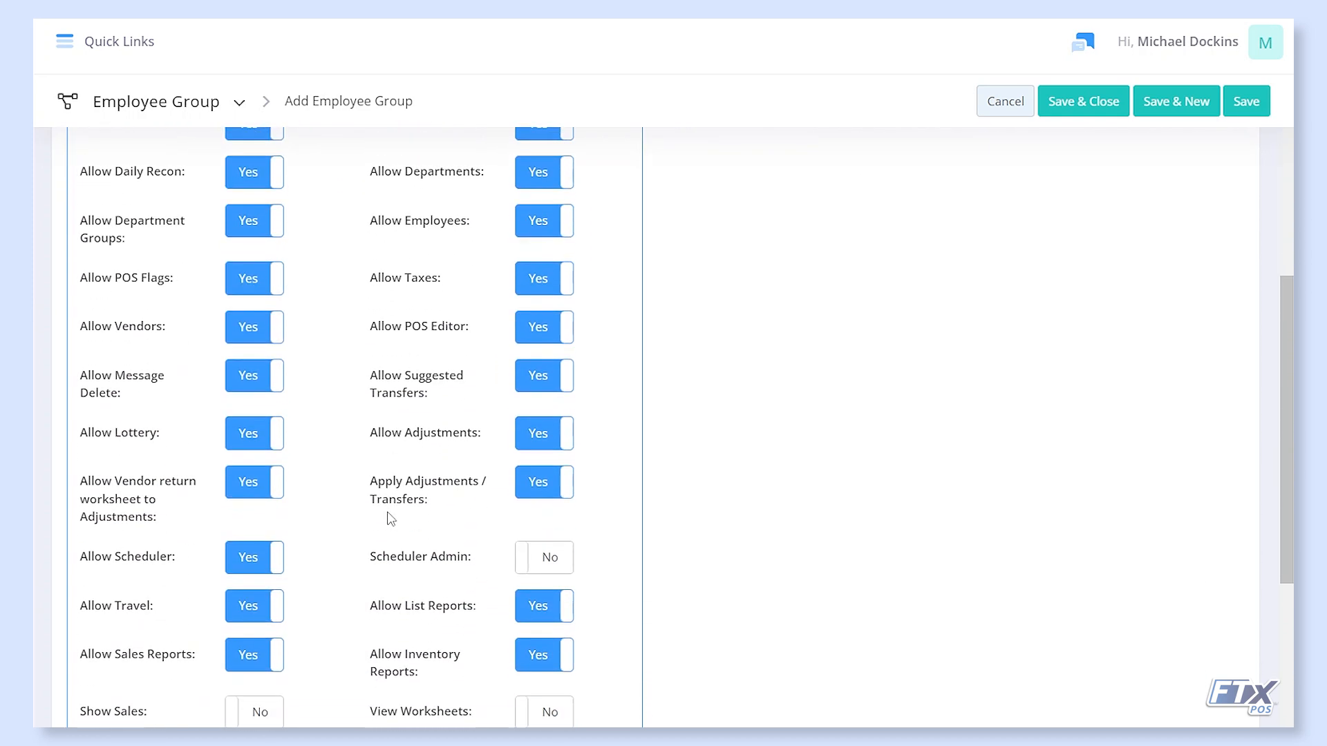
scroll(392, 520, "down", 5)
scroll(377, 526, "up", 14)
left_click(272, 230)
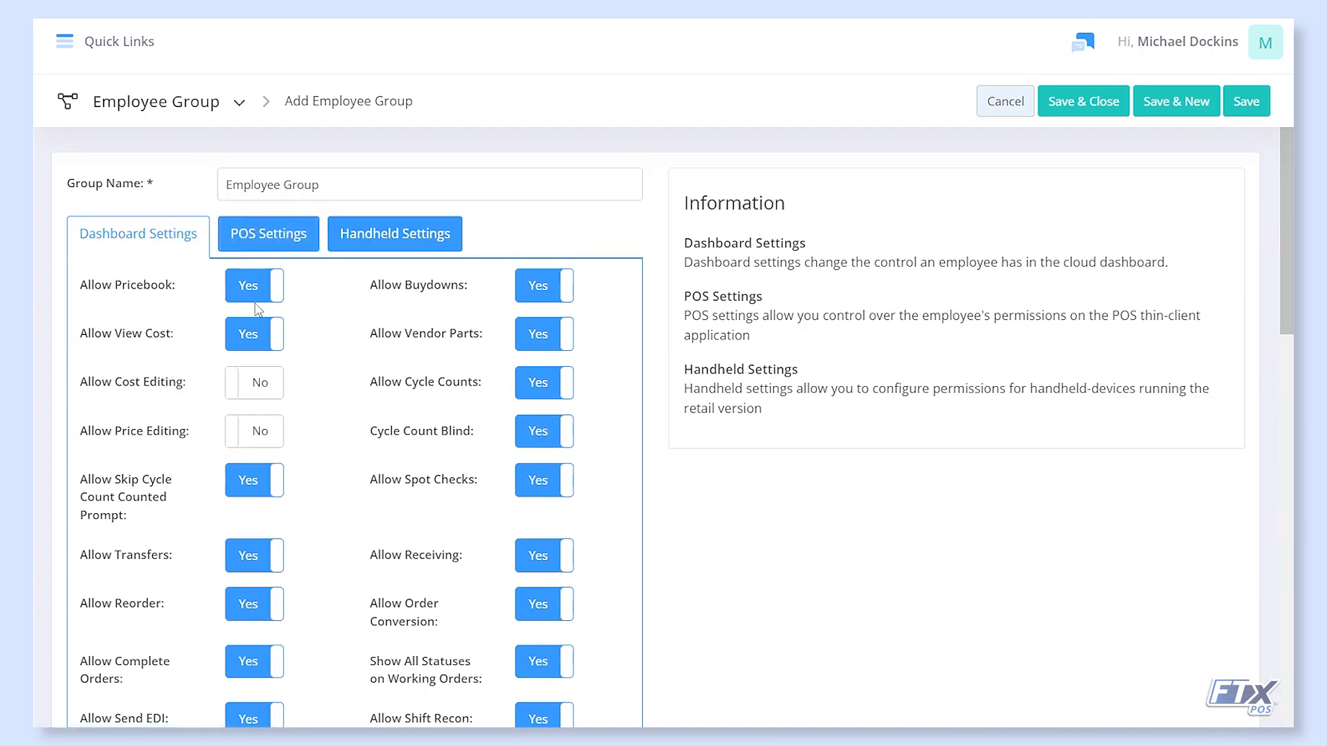